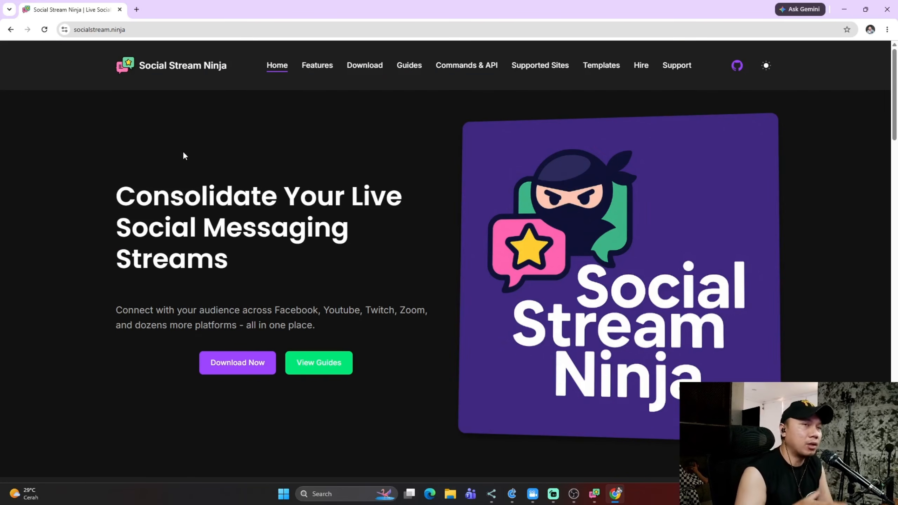
# Step: Examine the Social Stream Ninja homepage, including its feature overview and supported platforms
pyautogui.scroll(-4, 400, 118)
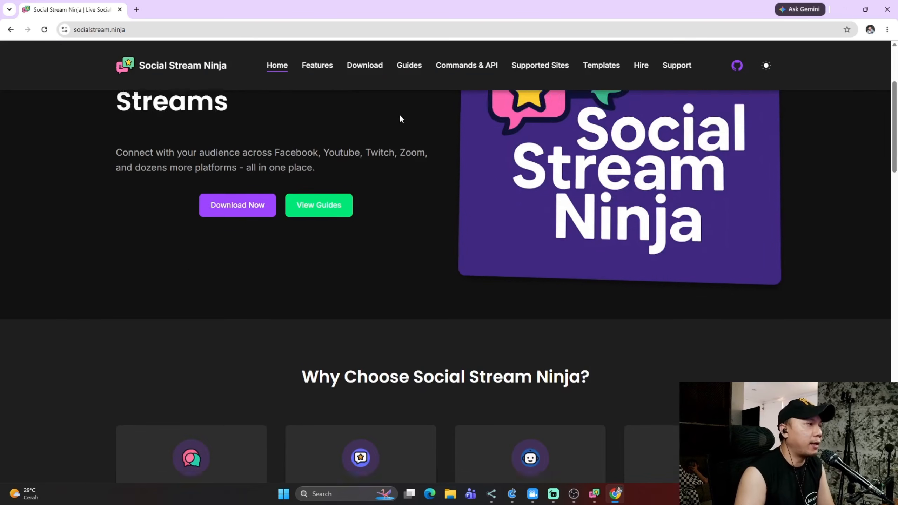
pyautogui.scroll(3, 396, 141)
pyautogui.scroll(1, 378, 138)
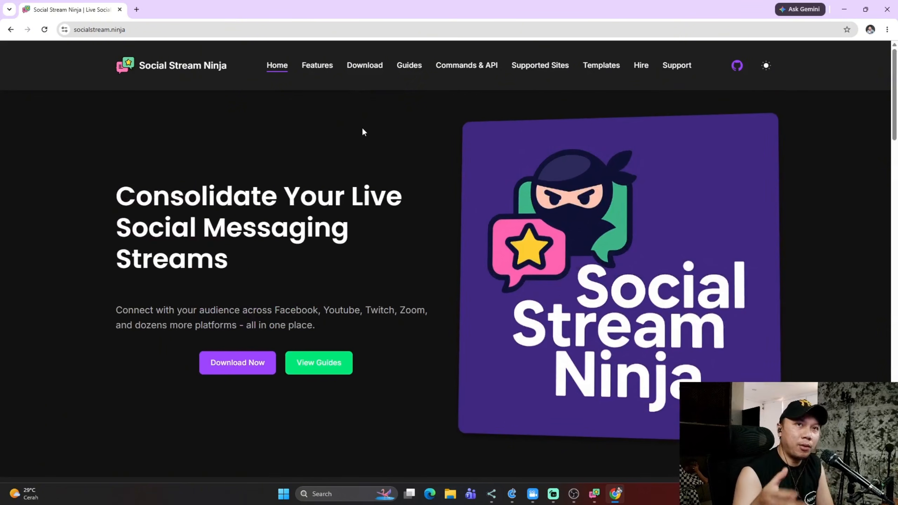
pyautogui.scroll(-12, 282, 145)
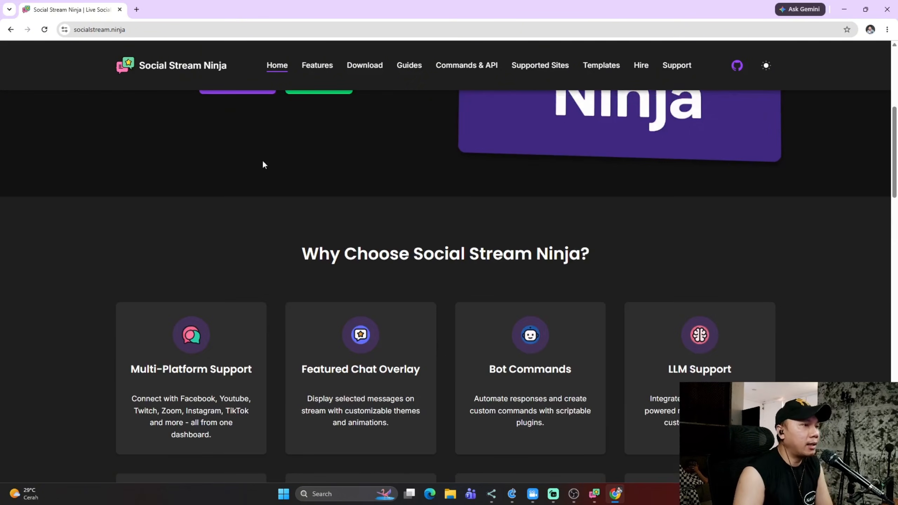
pyautogui.scroll(-10, 267, 157)
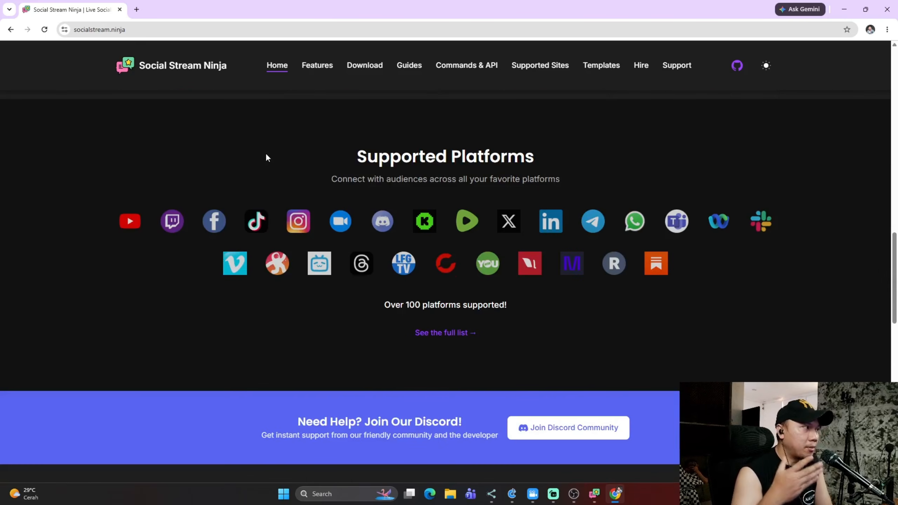
pyautogui.scroll(-2, 267, 158)
pyautogui.scroll(1, 267, 158)
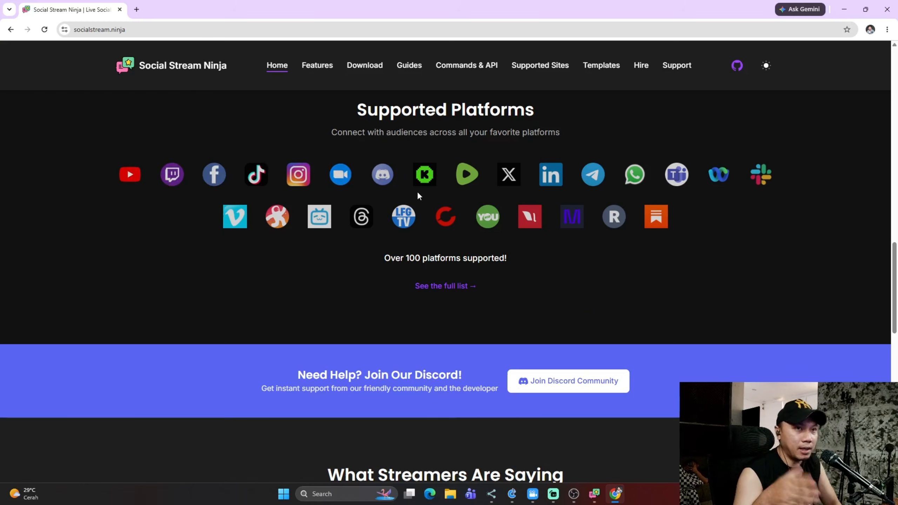
pyautogui.scroll(20, 410, 195)
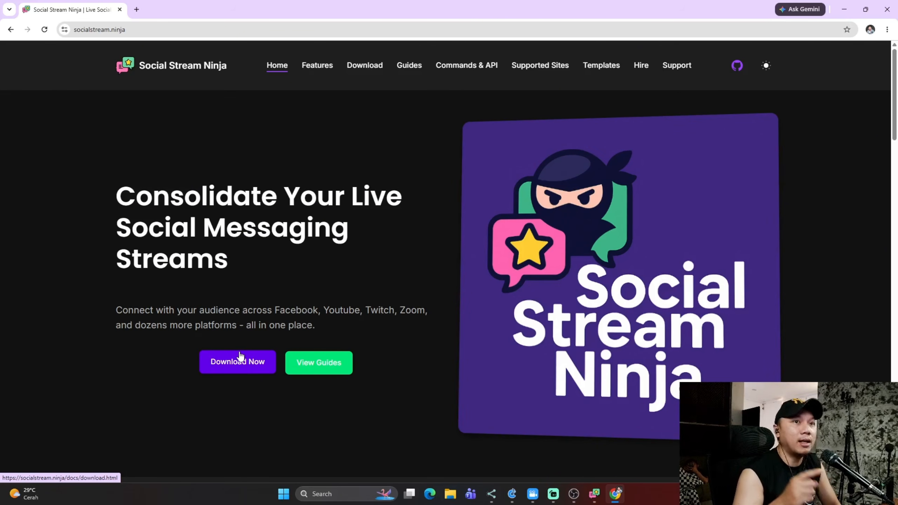
# Step: Switch to the Social Stream Ninja desktop app, reposition its window and review the source types that can be added
pyautogui.click(844, 10)
pyautogui.click(594, 494)
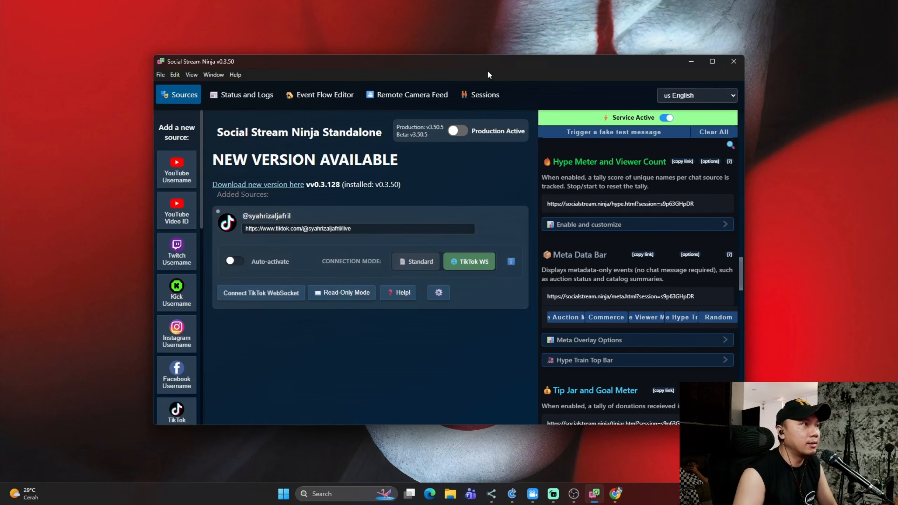
pyautogui.moveTo(395, 62); pyautogui.dragTo(319, 61)
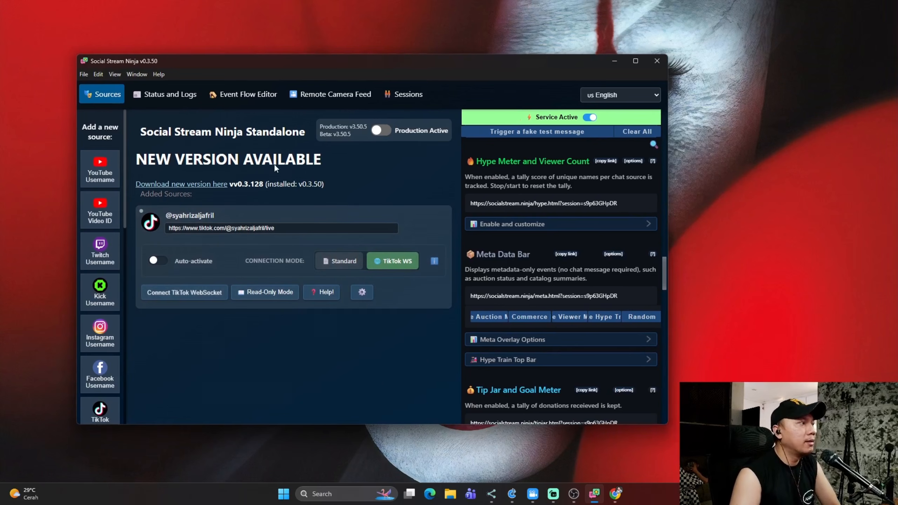
pyautogui.scroll(-1, 97, 175)
pyautogui.scroll(1, 106, 184)
pyautogui.scroll(-15, 102, 212)
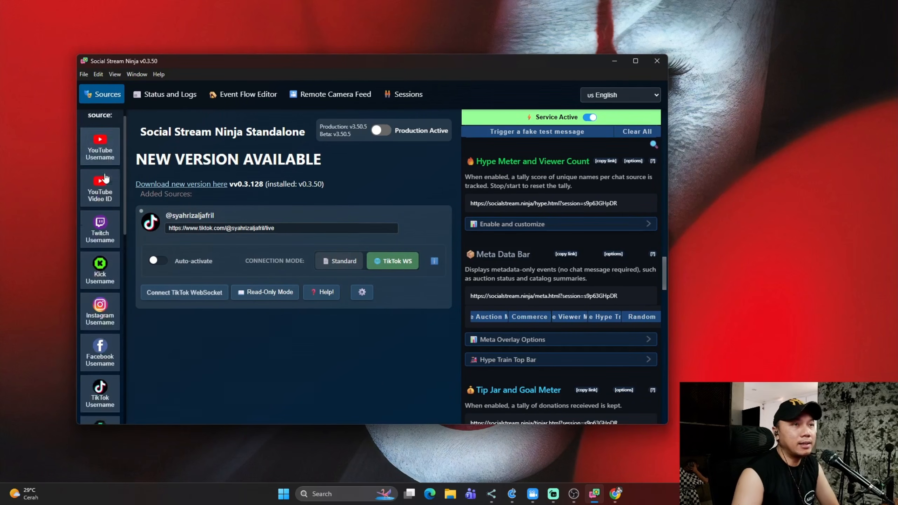
pyautogui.scroll(15, 102, 230)
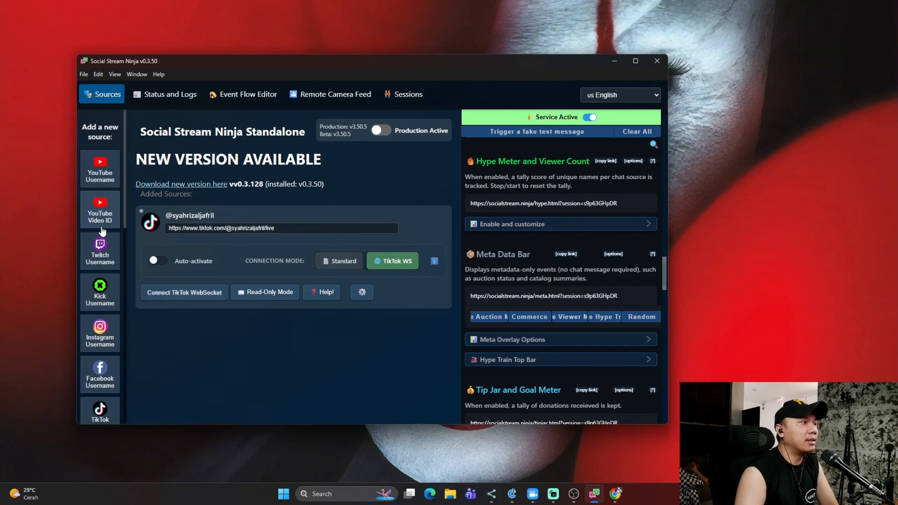
# Step: Remove the existing TikTok source and look over the welcome guide
pyautogui.click(363, 293)
pyautogui.click(184, 365)
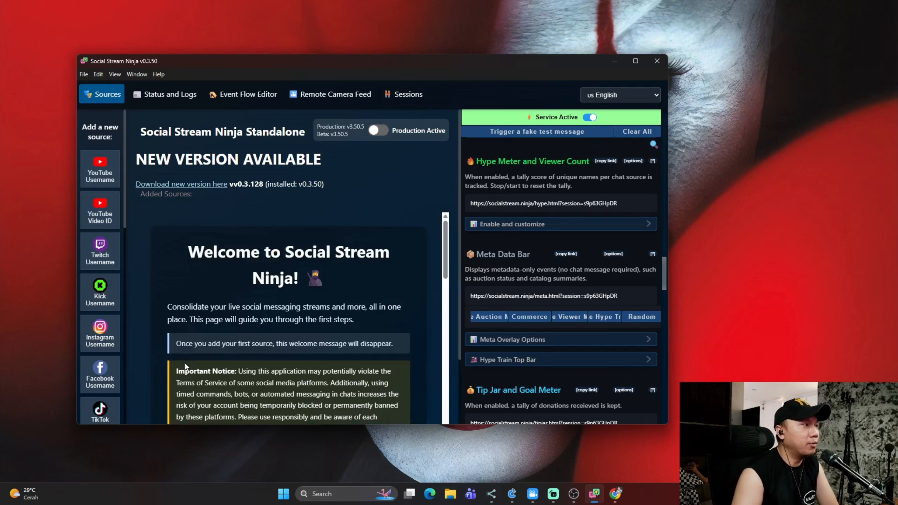
pyautogui.scroll(-2, 212, 206)
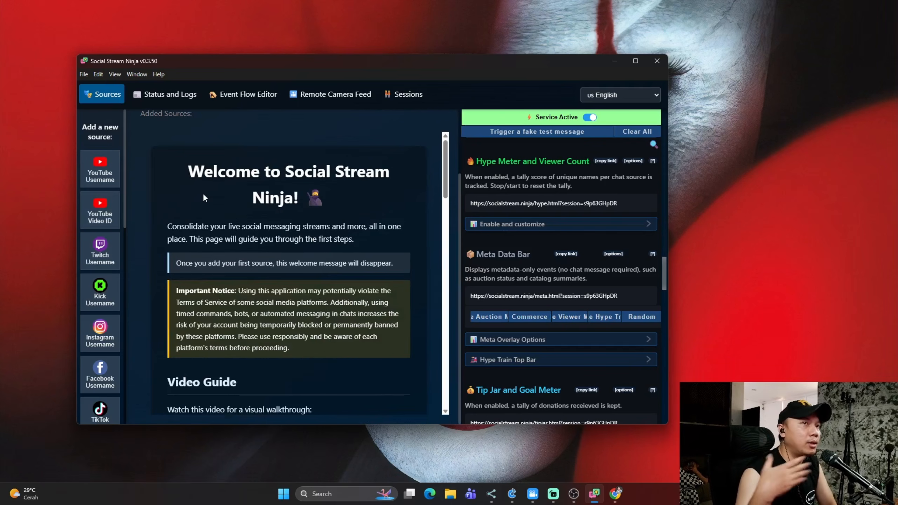
pyautogui.scroll(-8, 158, 251)
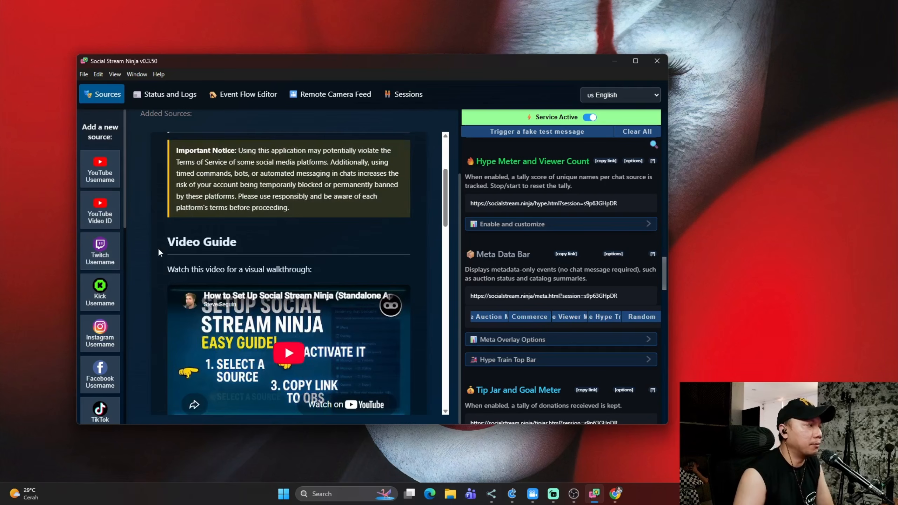
pyautogui.scroll(8, 157, 248)
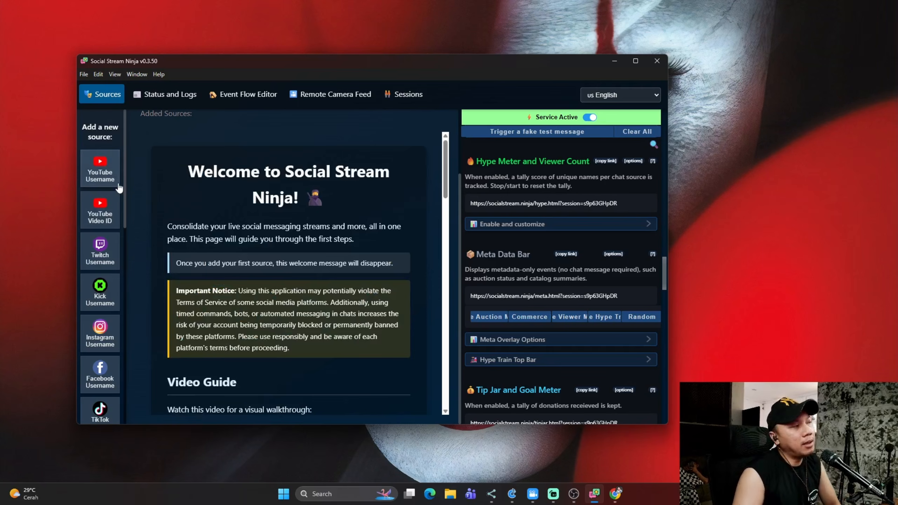
# Step: Add a TikTok username source with the account's user name, including the leading @ sign
pyautogui.scroll(-3, 117, 197)
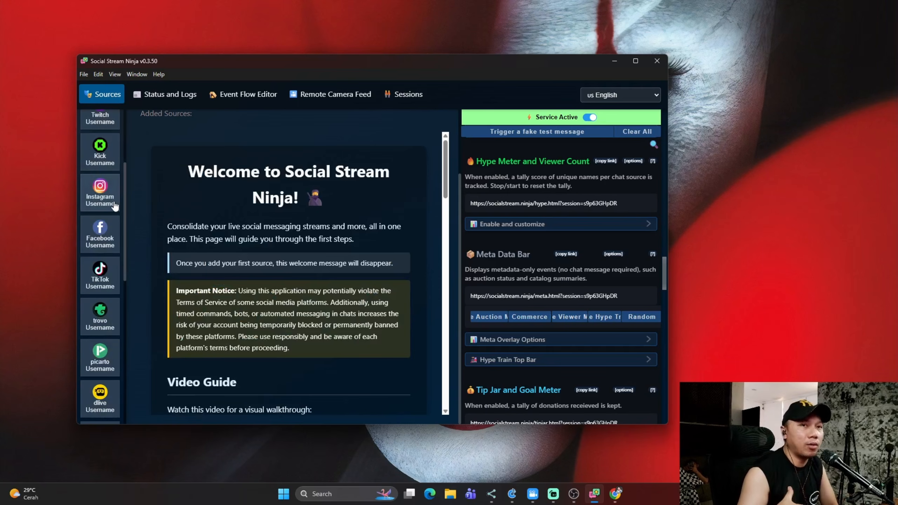
pyautogui.scroll(-4, 102, 274)
pyautogui.scroll(4, 102, 274)
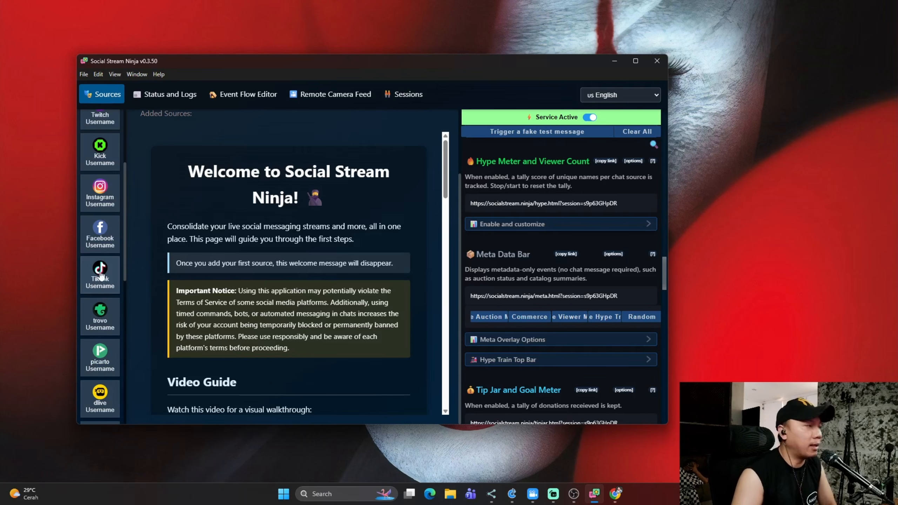
pyautogui.click(104, 291)
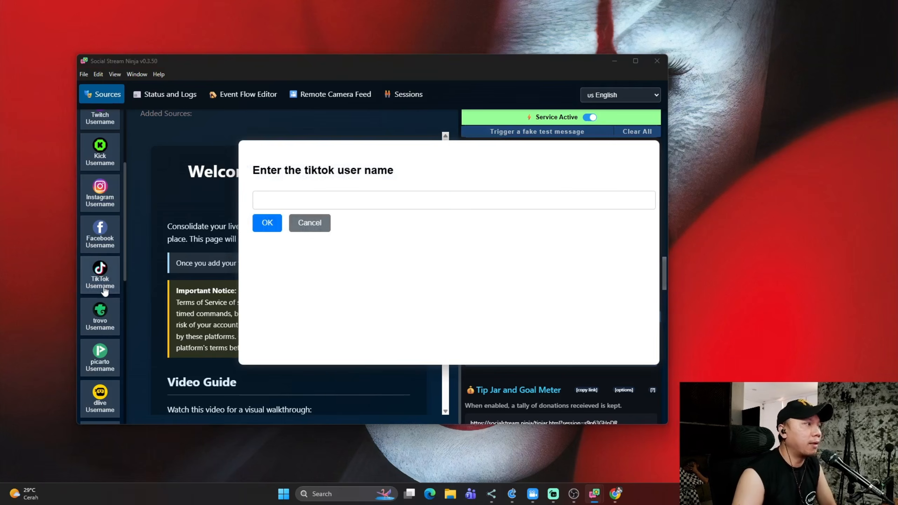
pyautogui.click(305, 200)
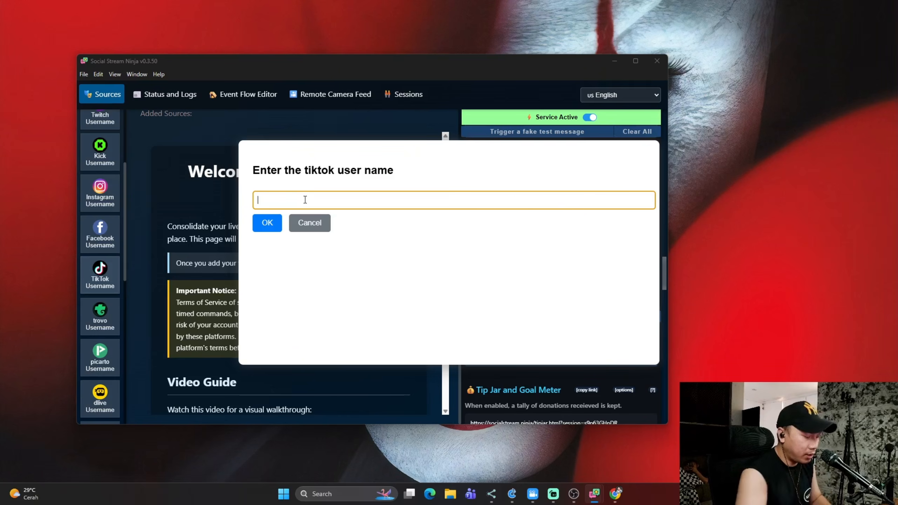
pyautogui.write('@')
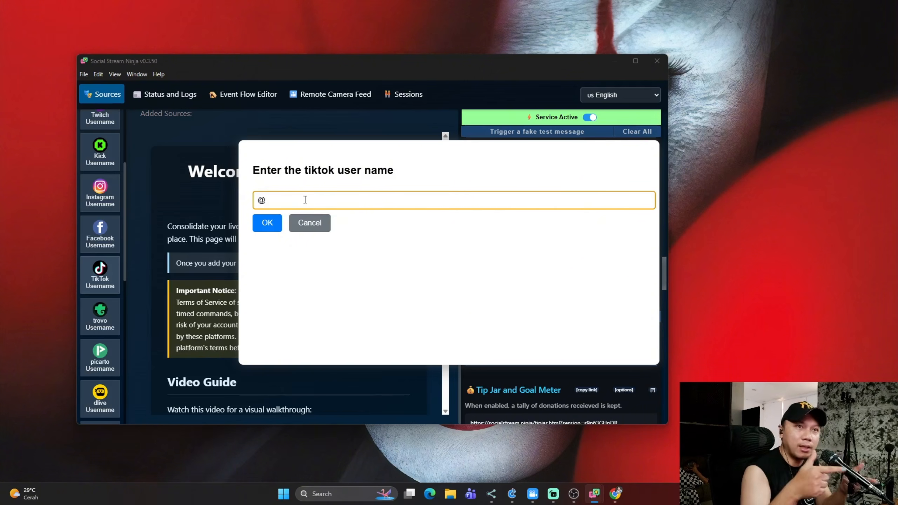
pyautogui.write('sya')
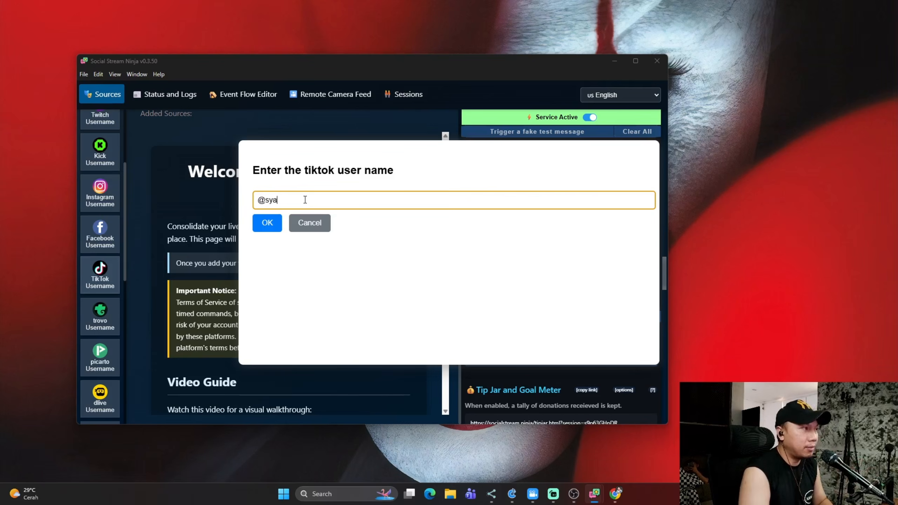
pyautogui.write('hrizaljafril')
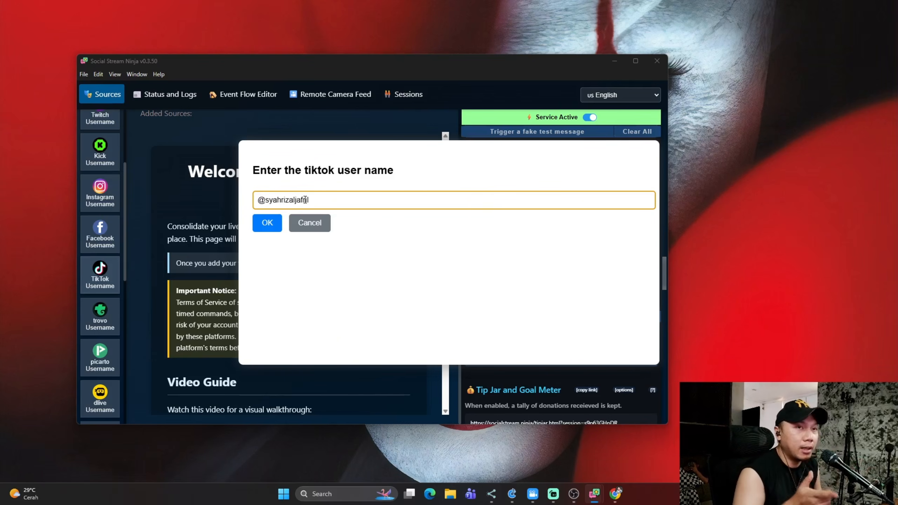
pyautogui.click(268, 228)
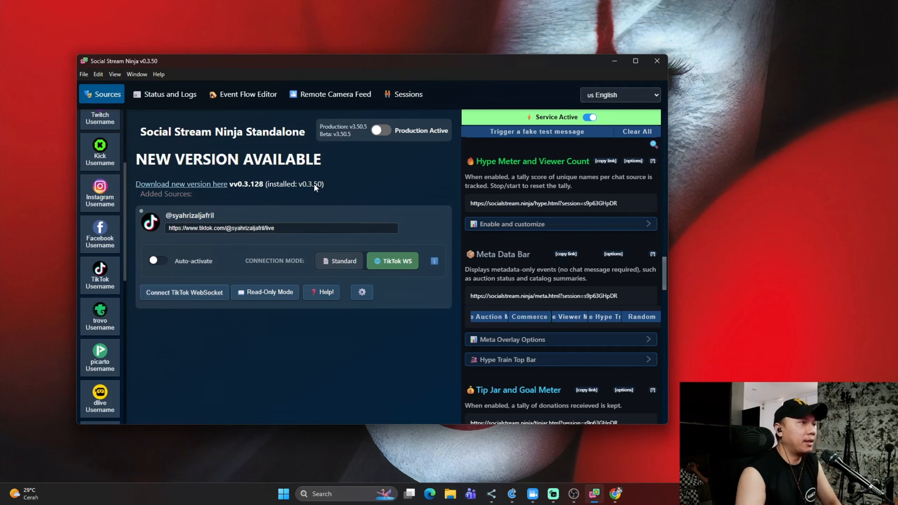
# Step: Look at the main chat overlay and control dock settings and switch to OBS Studio
pyautogui.scroll(1, 528, 168)
pyautogui.scroll(10, 525, 166)
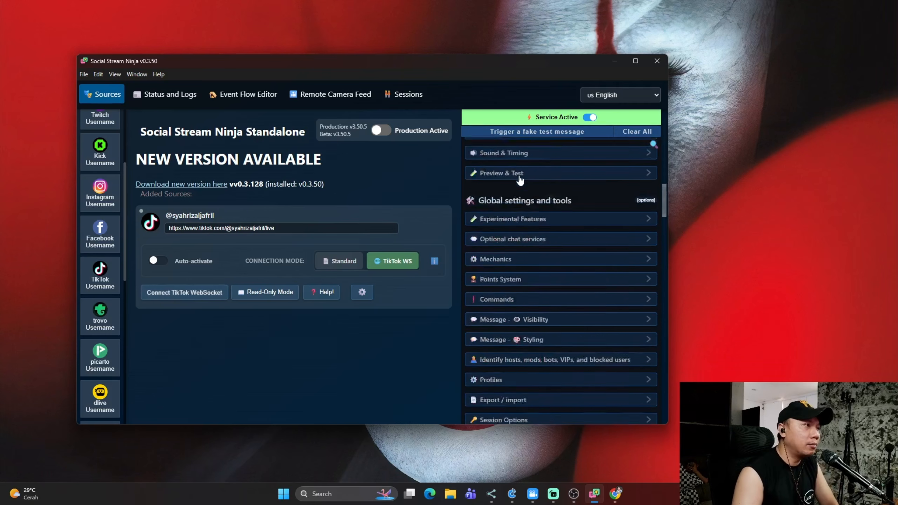
pyautogui.scroll(4, 562, 172)
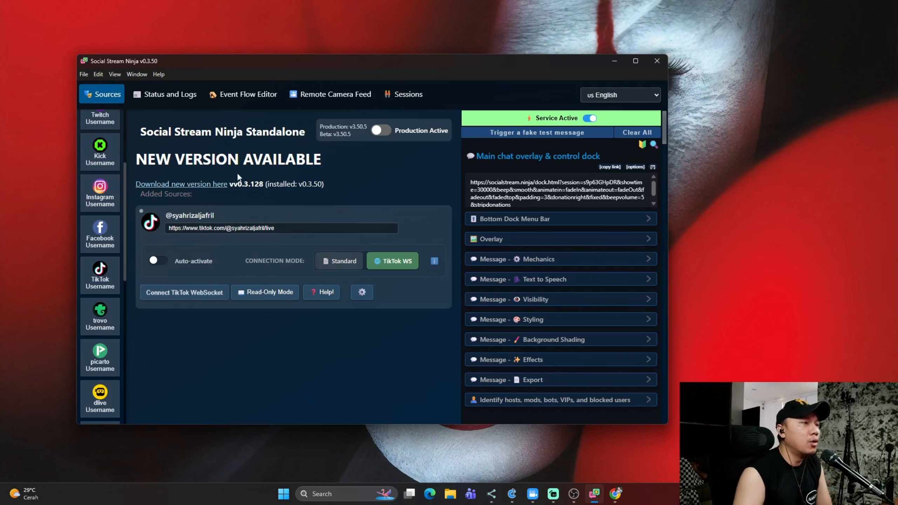
pyautogui.click(615, 61)
pyautogui.click(573, 494)
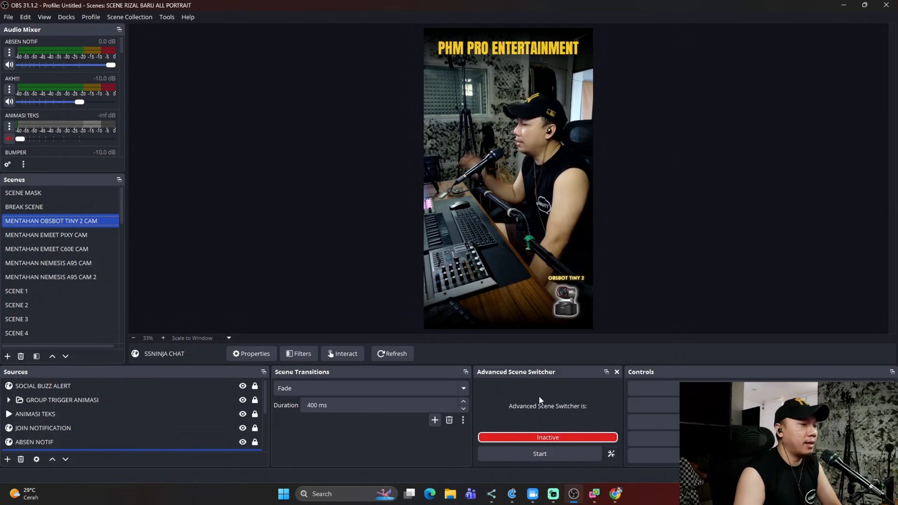
# Step: Switch back to Social Stream Ninja and examine the overlay links for main chat, featured chat and the multi-stream alert box
pyautogui.click(592, 496)
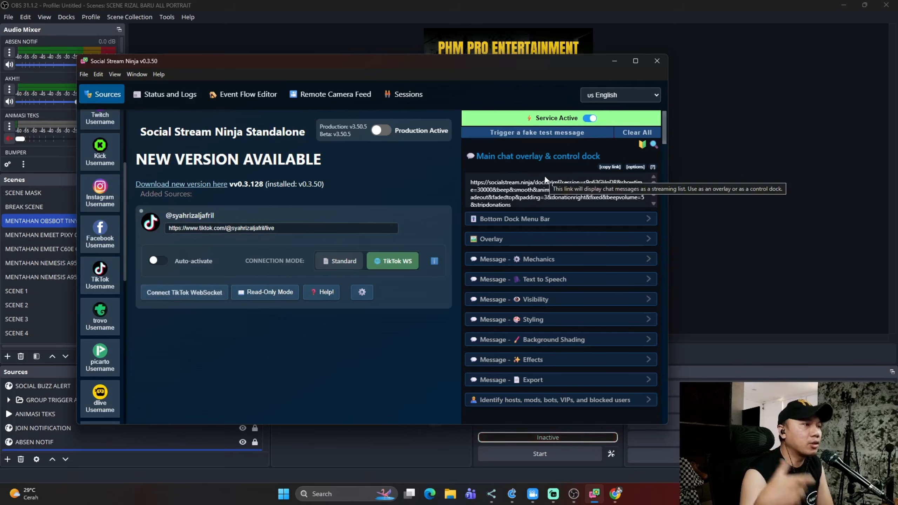
pyautogui.scroll(-5, 545, 180)
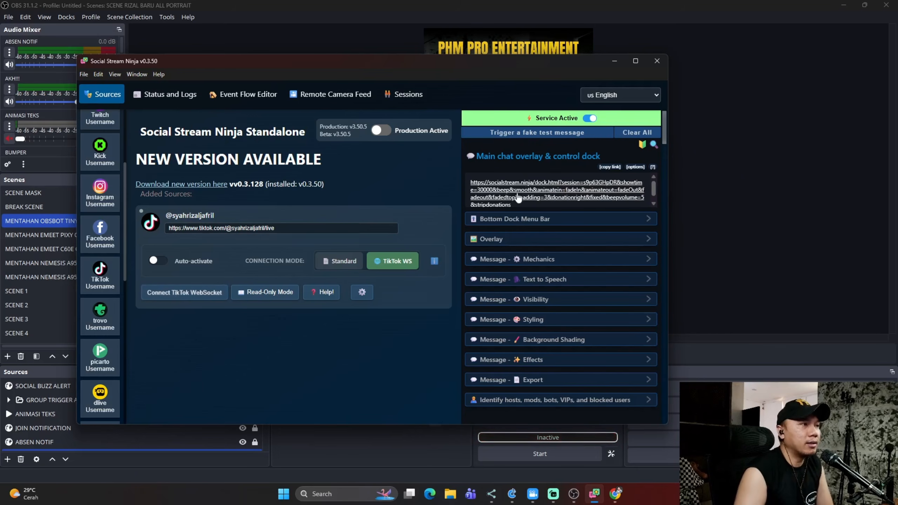
pyautogui.scroll(5, 584, 191)
pyautogui.scroll(1, 584, 197)
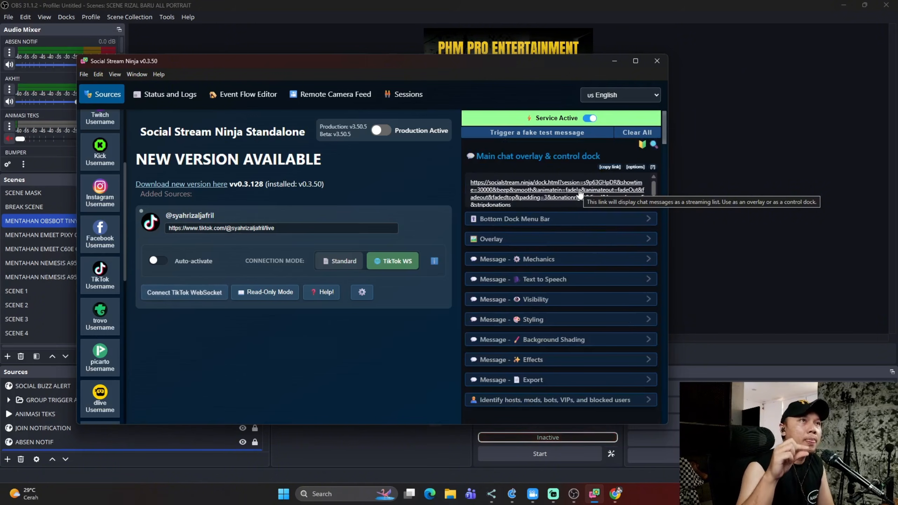
pyautogui.scroll(-10, 547, 244)
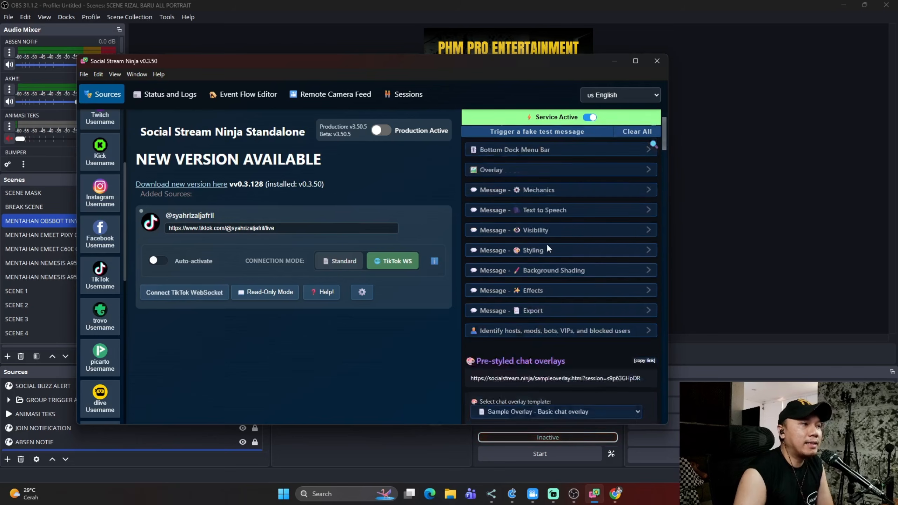
pyautogui.scroll(-1, 543, 248)
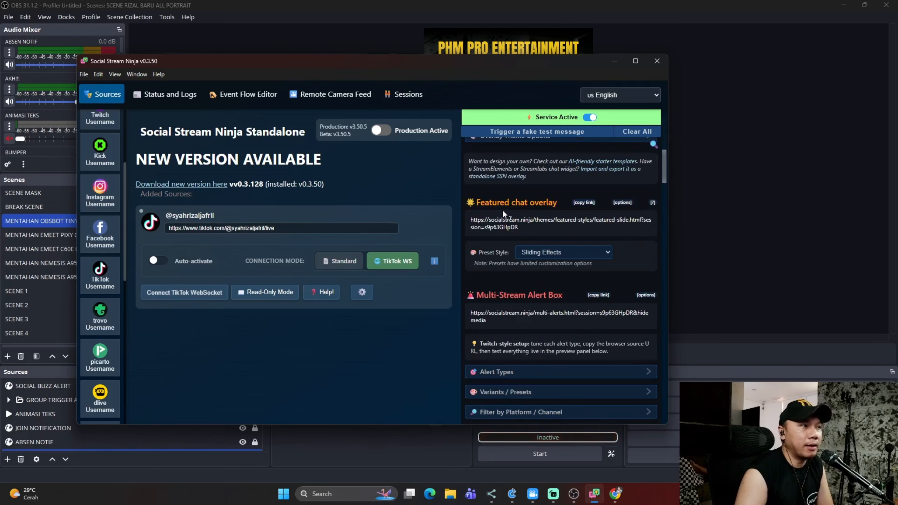
pyautogui.scroll(15, 562, 210)
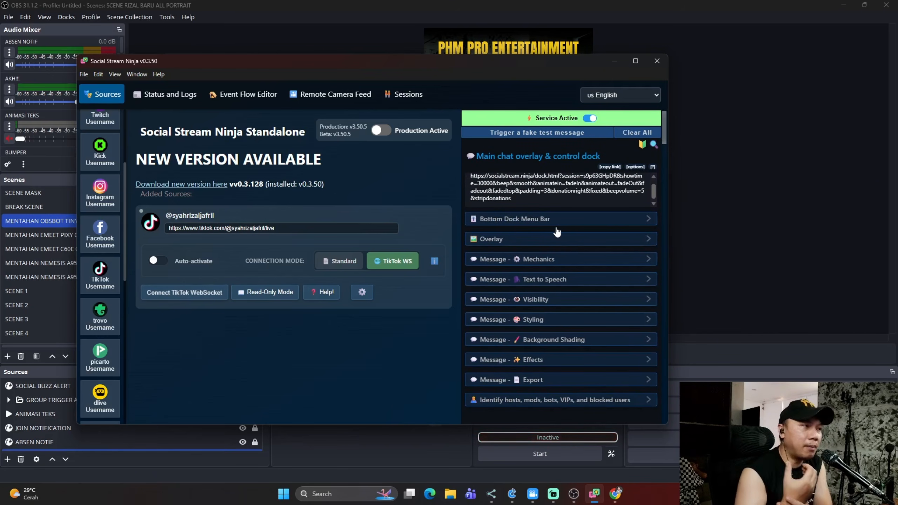
pyautogui.scroll(-1, 553, 193)
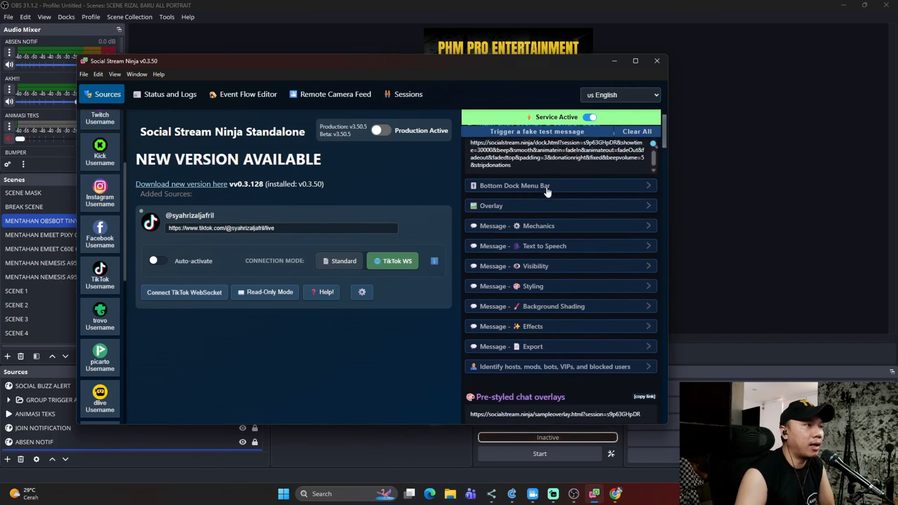
pyautogui.scroll(1, 530, 192)
pyautogui.scroll(-5, 550, 194)
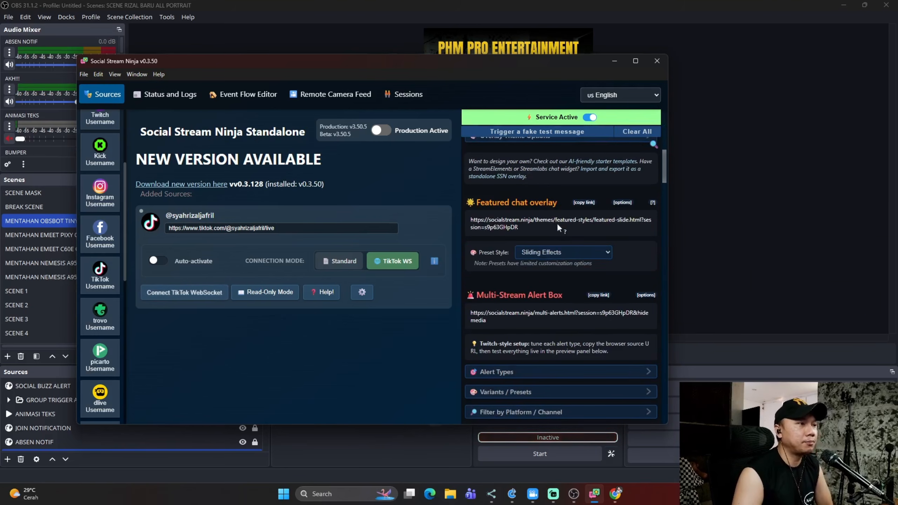
pyautogui.scroll(5, 596, 247)
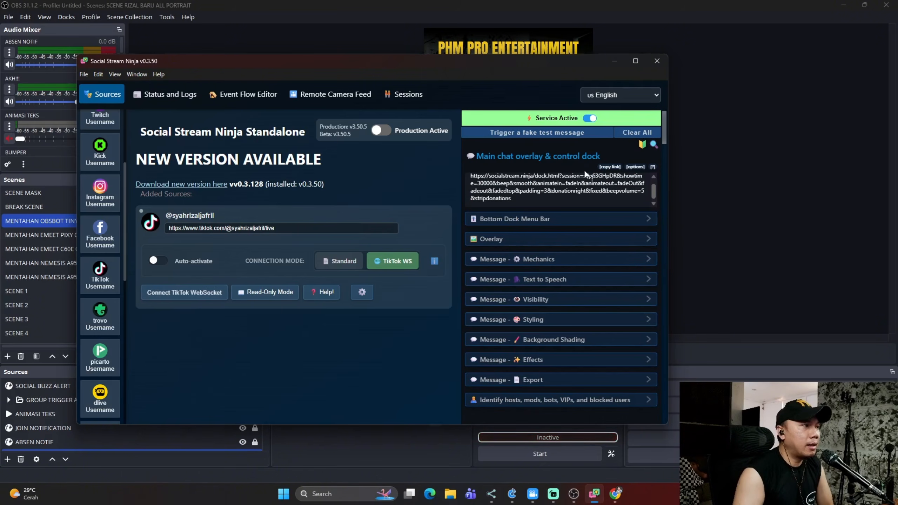
pyautogui.moveTo(579, 163)
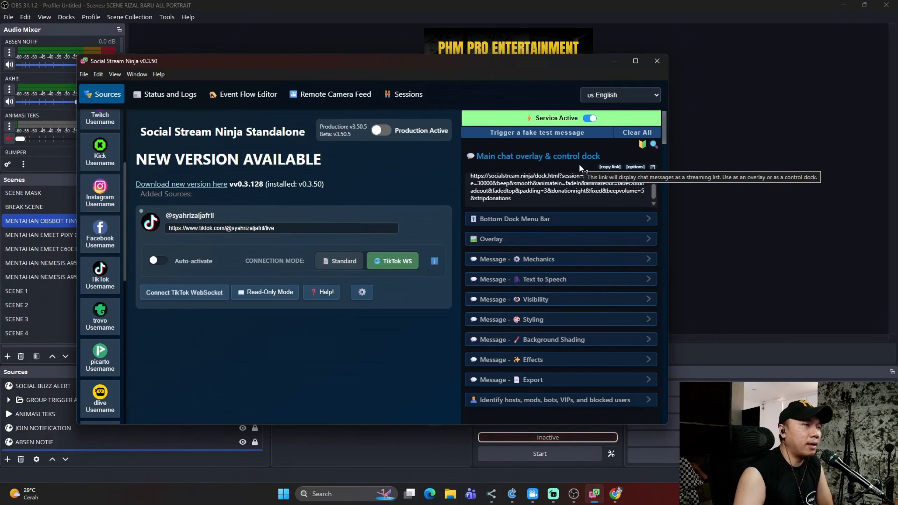
# Step: Look through the overlay sections and examine the preset styles available for the featured chat overlay
pyautogui.scroll(-4, 545, 244)
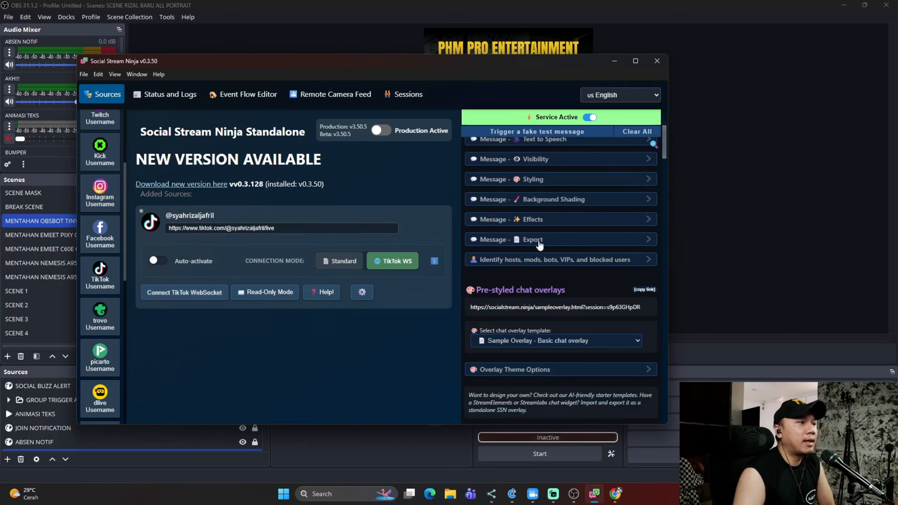
pyautogui.scroll(3, 539, 244)
pyautogui.scroll(-7, 533, 249)
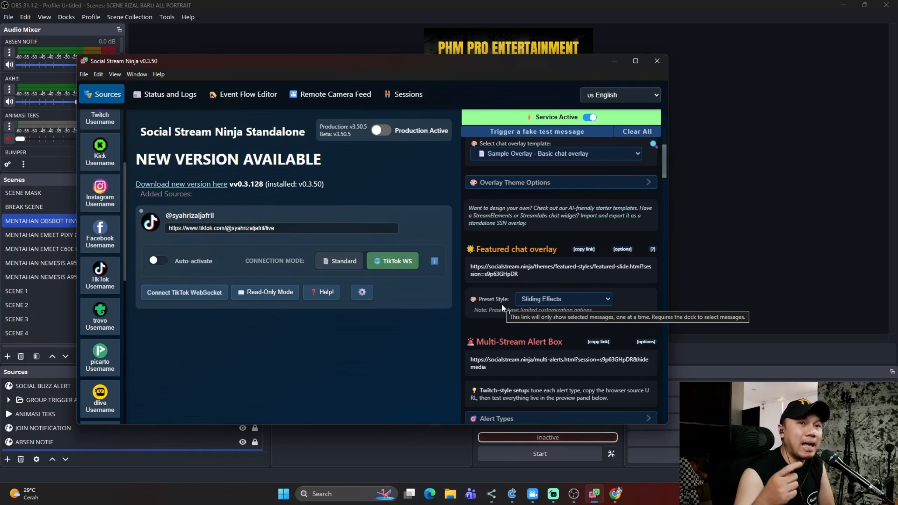
pyautogui.click(598, 298)
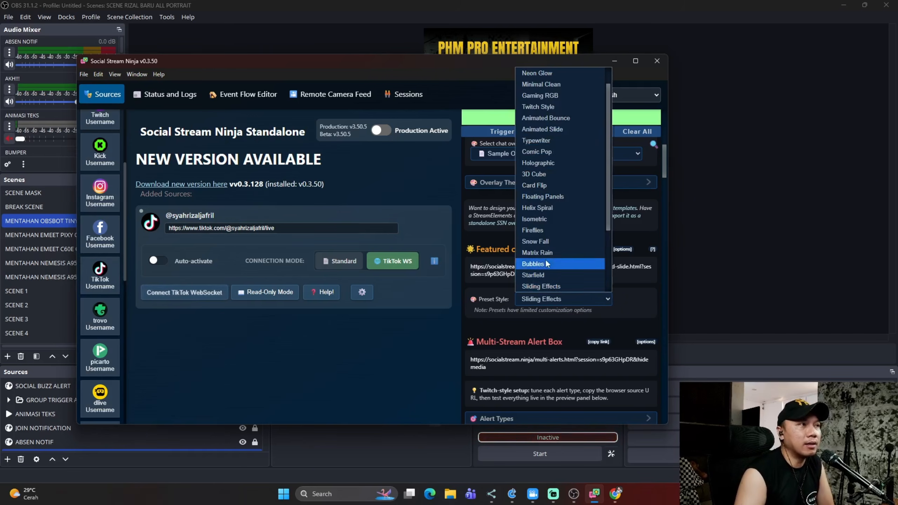
pyautogui.scroll(-3, 551, 121)
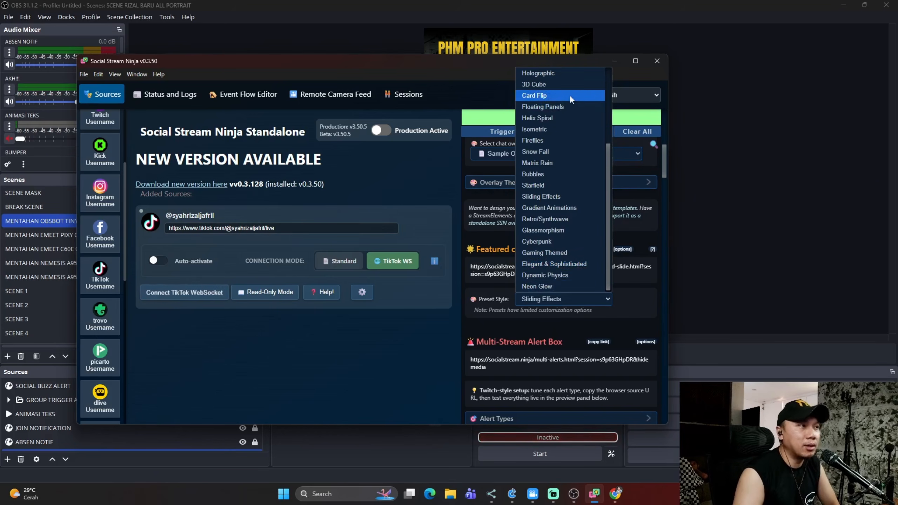
pyautogui.scroll(4, 568, 134)
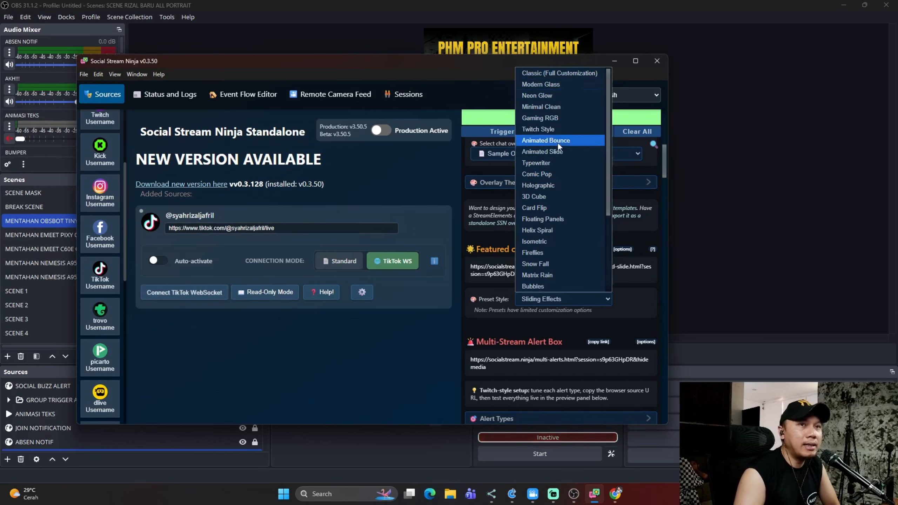
pyautogui.scroll(-3, 557, 145)
pyautogui.click(638, 292)
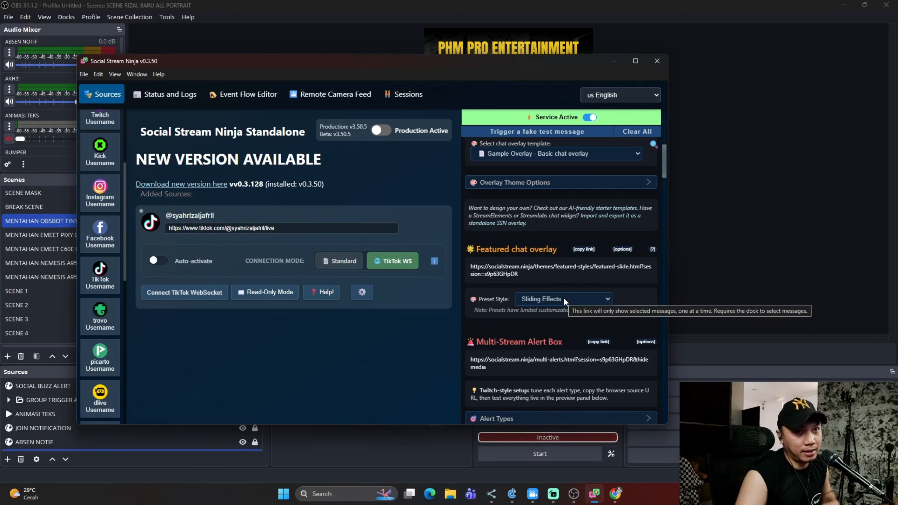
# Step: Copy the featured chat overlay link and return to OBS Studio
pyautogui.rightClick(499, 273)
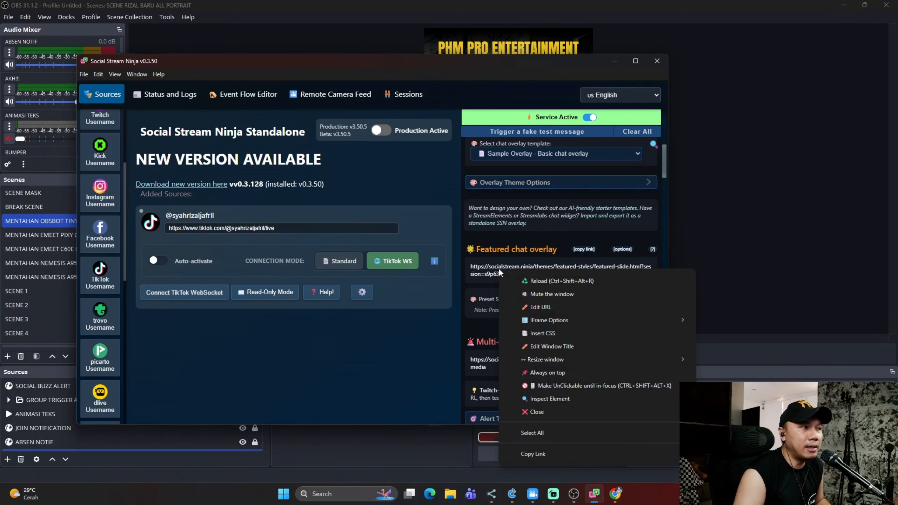
pyautogui.click(539, 454)
pyautogui.click(657, 61)
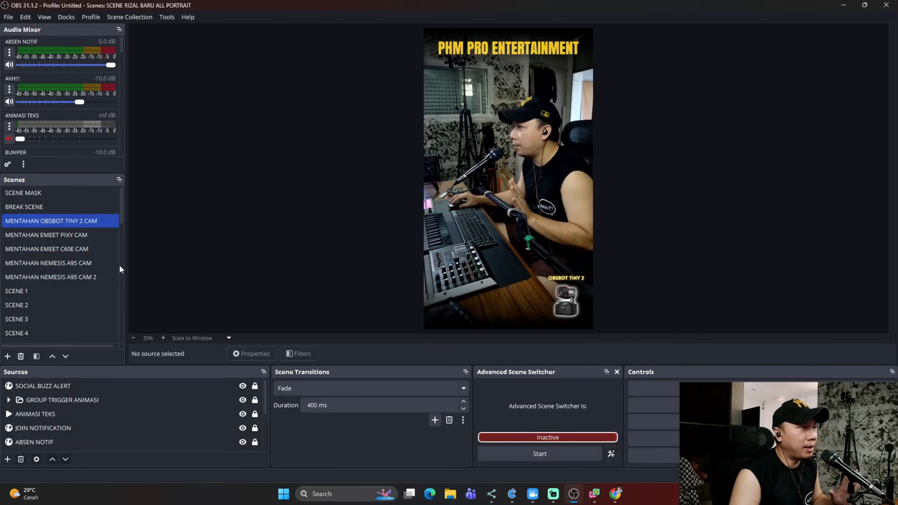
# Step: Add a new browser source named "pop up overlay chat ssninja" to the MENTAHAN OBSBOT TINY 2 CAM scene
pyautogui.click(66, 385)
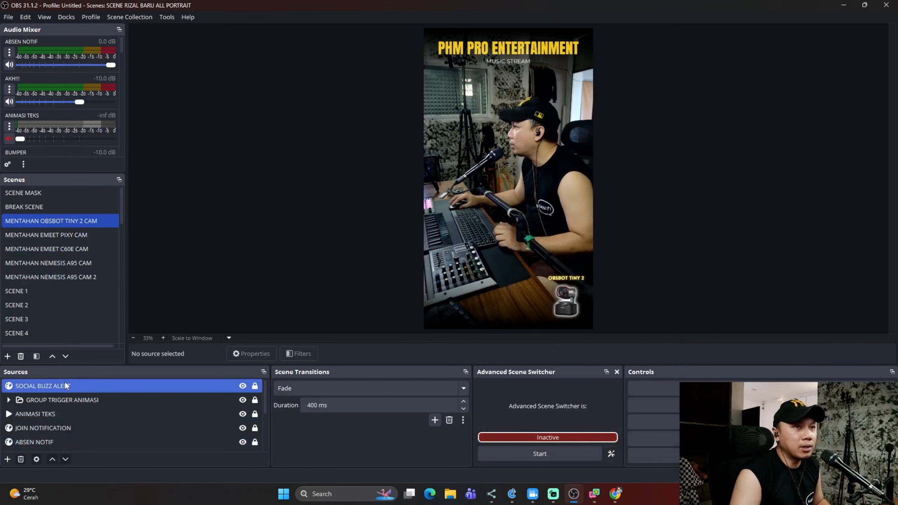
pyautogui.click(7, 460)
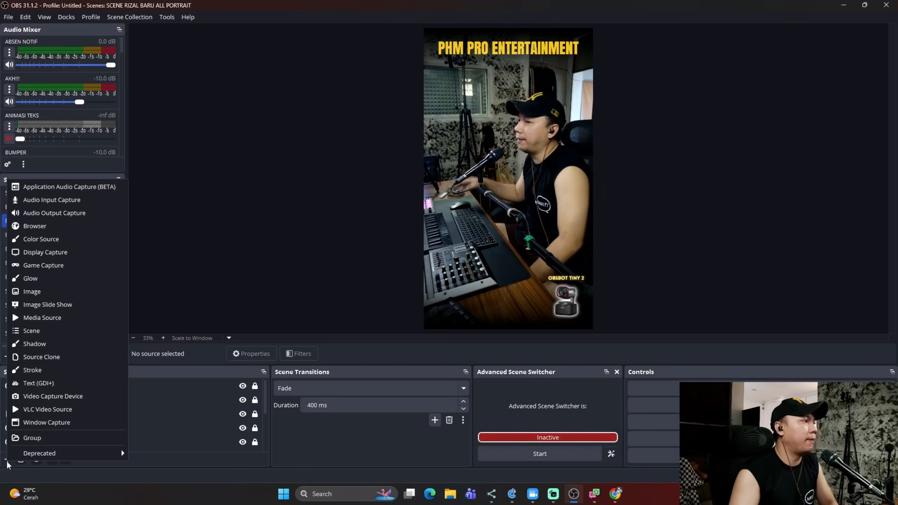
pyautogui.click(35, 229)
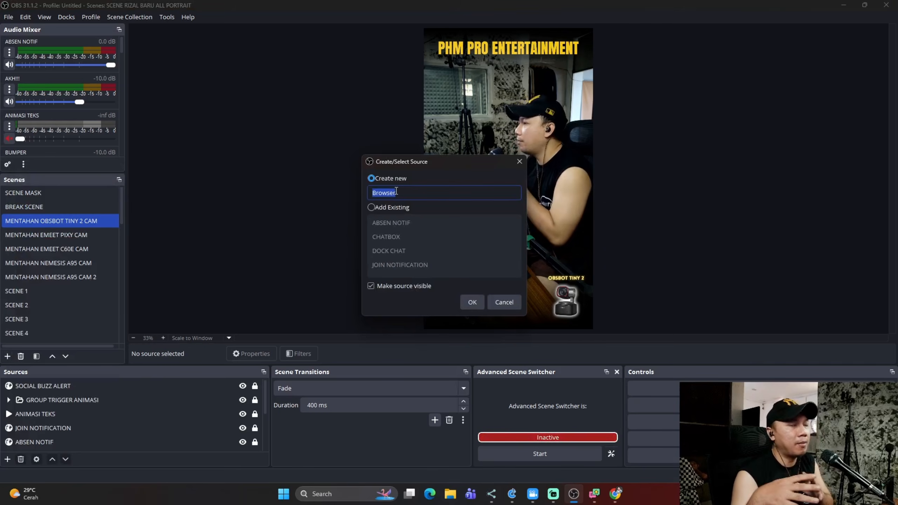
pyautogui.write('pop u')
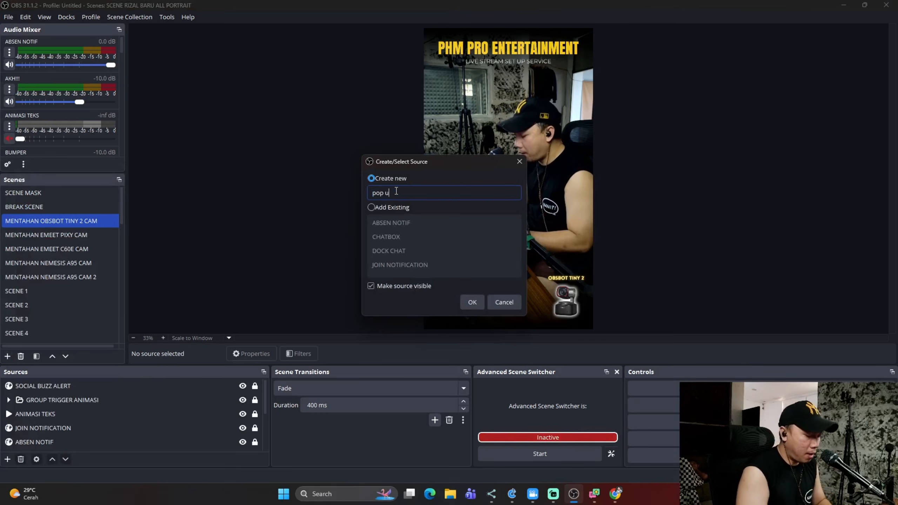
pyautogui.write('p overlay chat ssn')
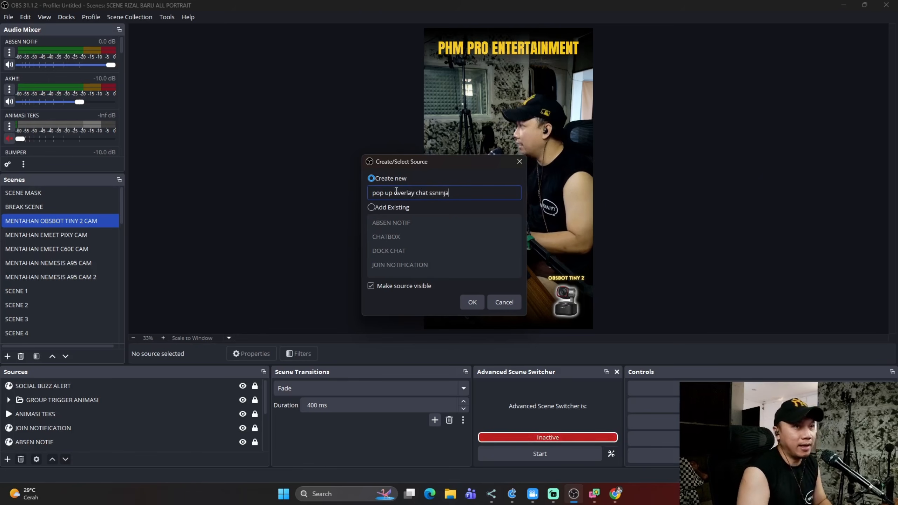
pyautogui.write('inja')
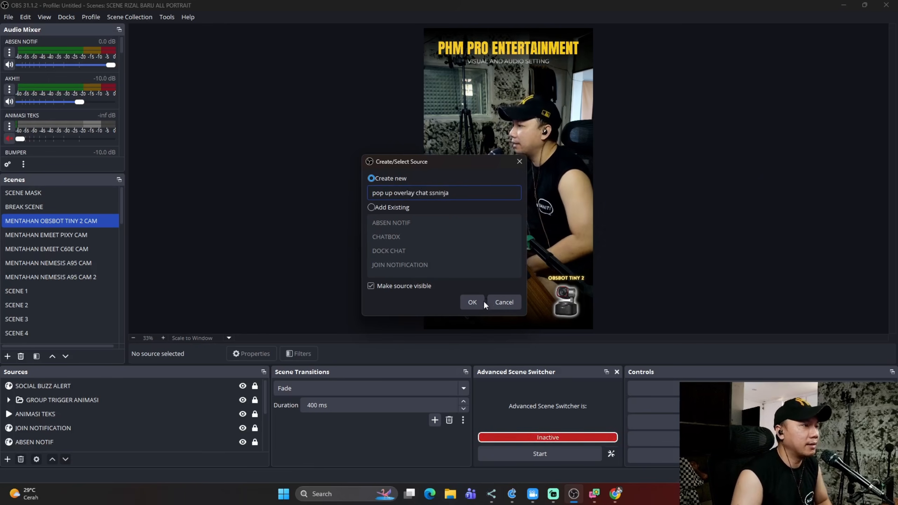
pyautogui.click(473, 302)
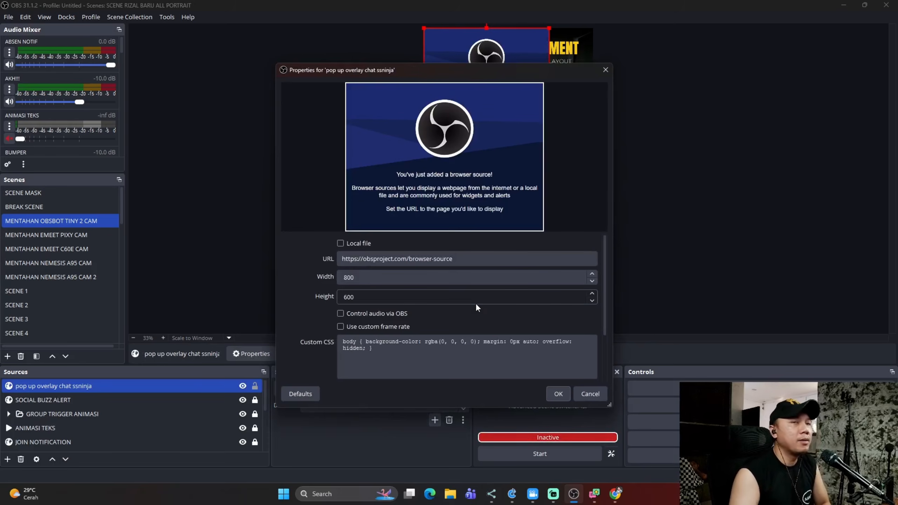
# Step: Copy the featured chat overlay link from Social Stream Ninja and set it as the new OBS browser source's URL
pyautogui.click(598, 495)
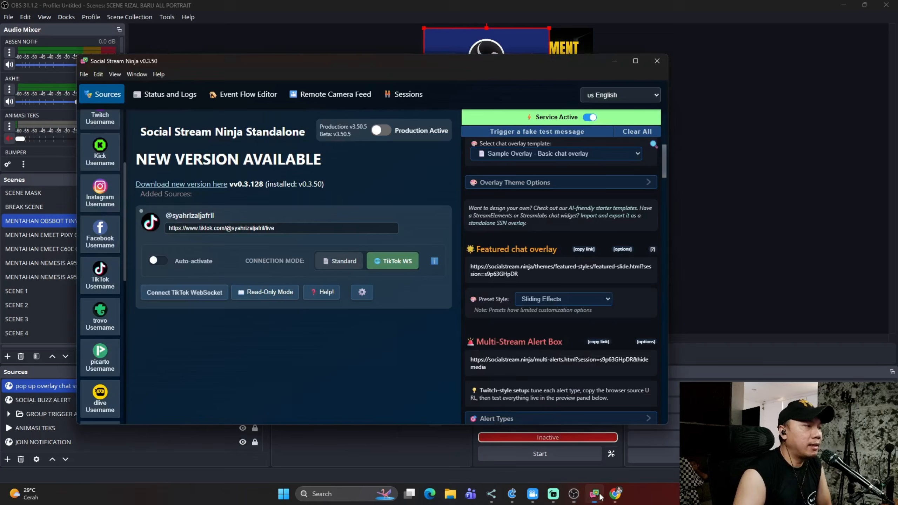
pyautogui.rightClick(509, 271)
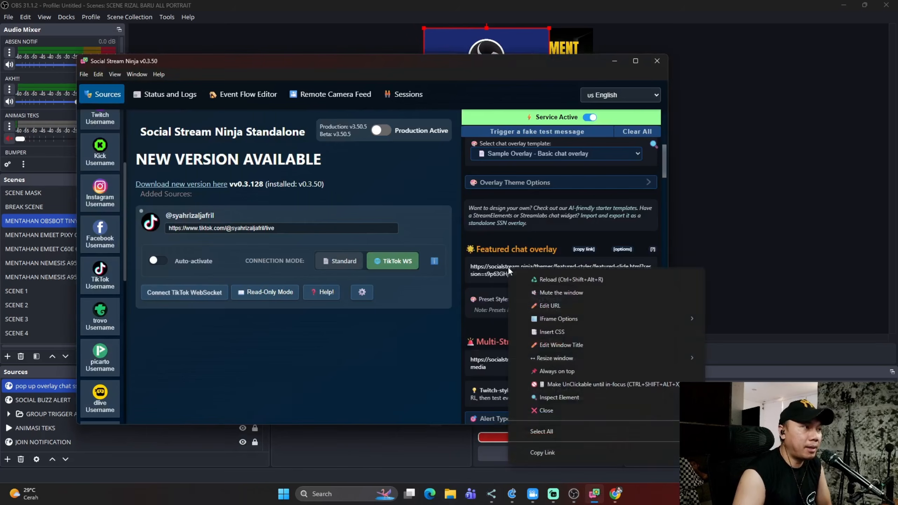
pyautogui.click(549, 447)
pyautogui.click(777, 230)
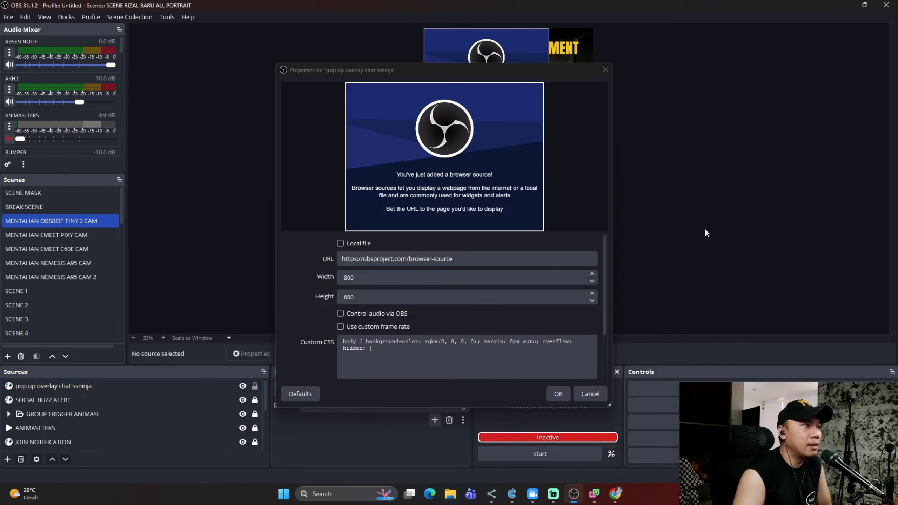
pyautogui.moveTo(486, 258); pyautogui.dragTo(336, 261)
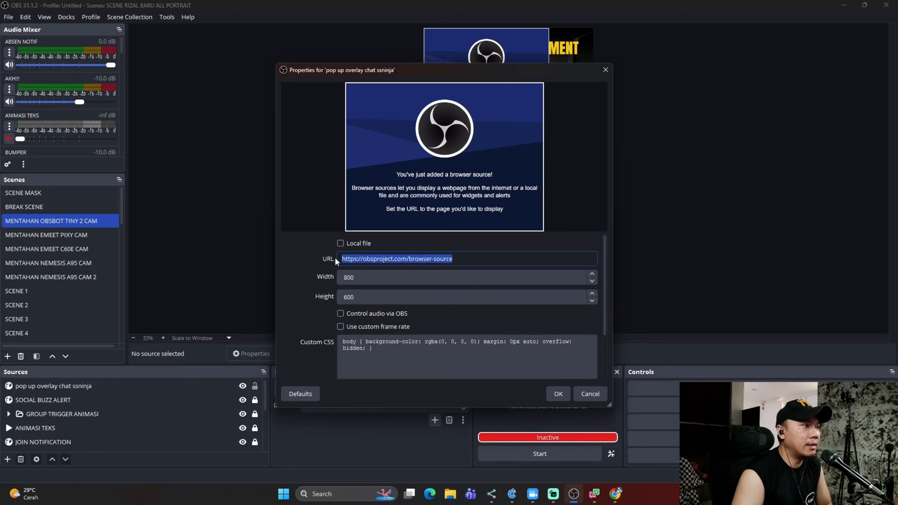
pyautogui.hotkey('ctrl', 'v')
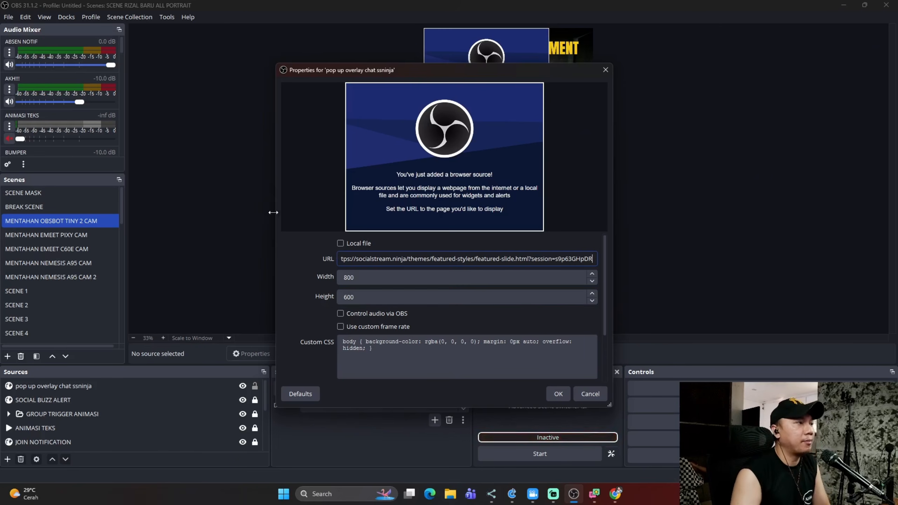
pyautogui.click(558, 396)
# Step: Scale the chat overlay source to the full canvas width and place it about 45 px below the canvas's upper edge
pyautogui.click(222, 391)
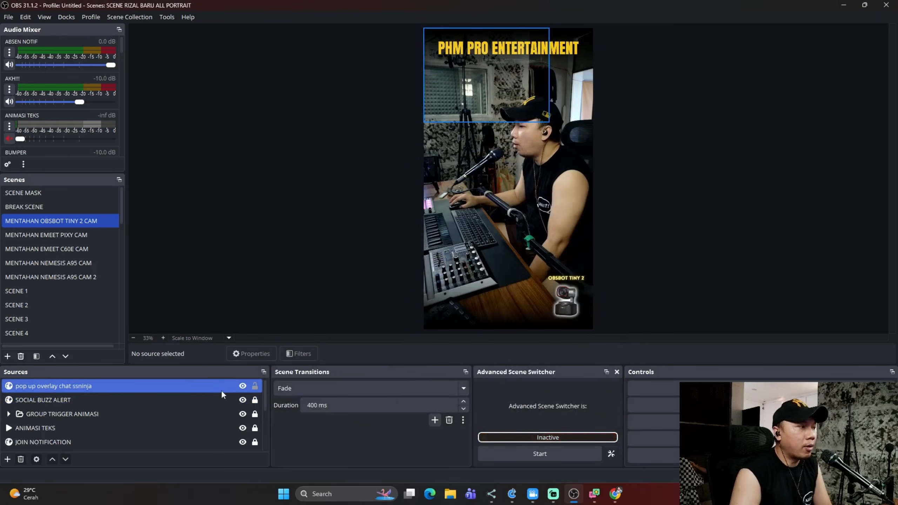
pyautogui.click(456, 96)
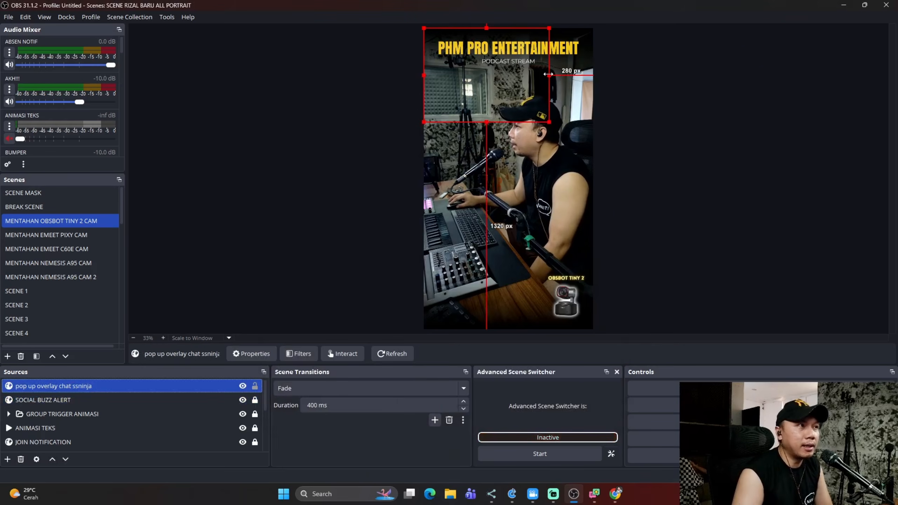
pyautogui.moveTo(548, 74); pyautogui.dragTo(591, 102)
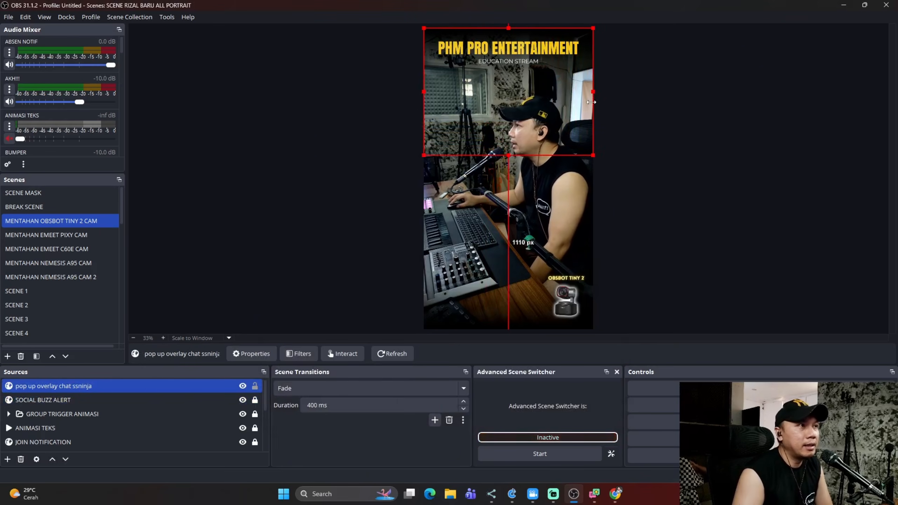
pyautogui.moveTo(531, 99)
pyautogui.mouseDown()
pyautogui.moveTo(515, 132)
pyautogui.moveTo(543, 149)
pyautogui.moveTo(522, 152)
pyautogui.moveTo(534, 152)
pyautogui.moveTo(534, 105)
pyautogui.mouseUp()
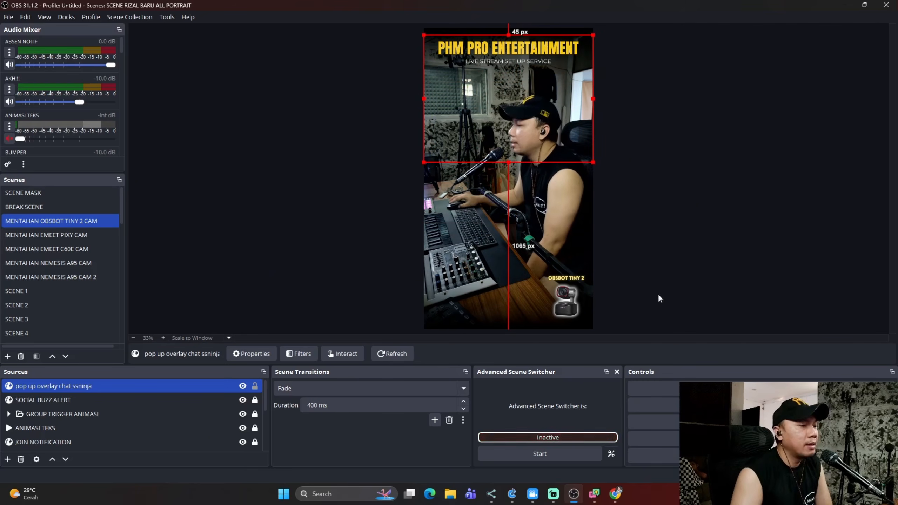
# Step: Switch to Social Stream Ninja and examine the main chat overlay's message mechanics options, including auto-hide, beep and donation settings
pyautogui.click(598, 497)
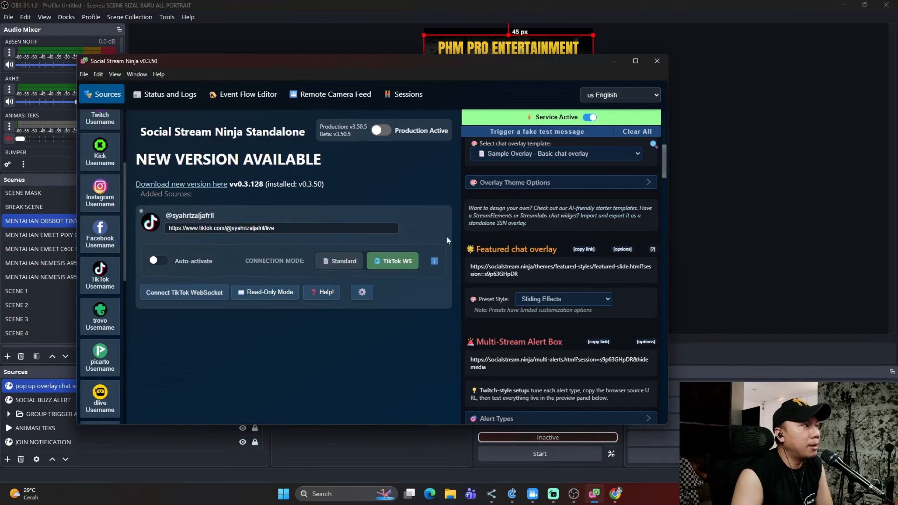
pyautogui.scroll(10, 571, 292)
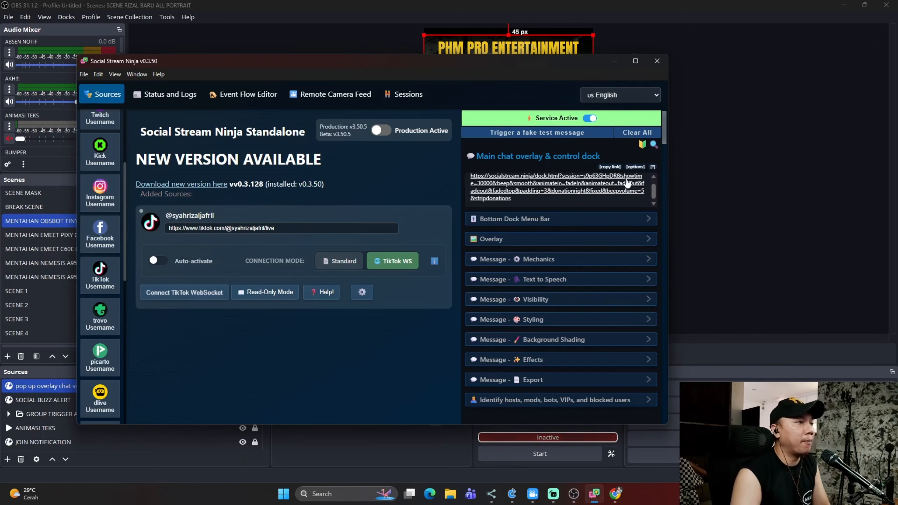
pyautogui.scroll(-3, 538, 210)
pyautogui.scroll(3, 537, 212)
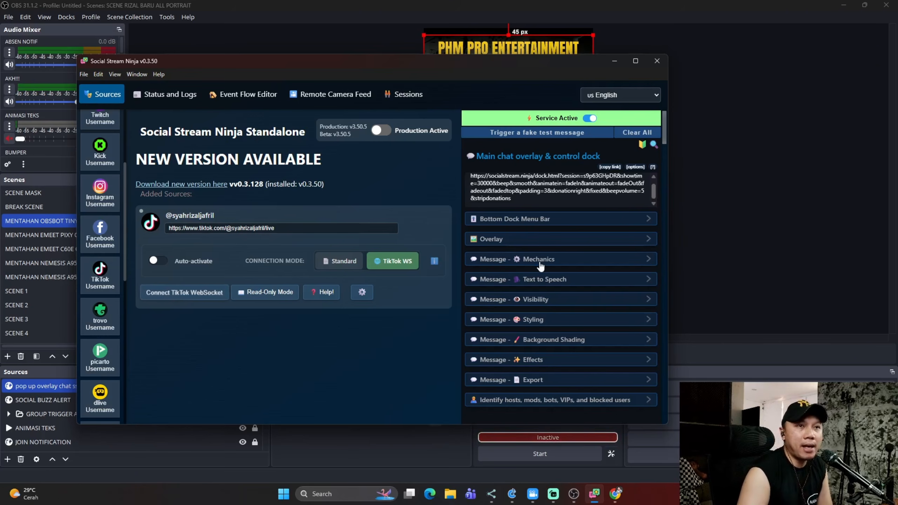
pyautogui.click(563, 265)
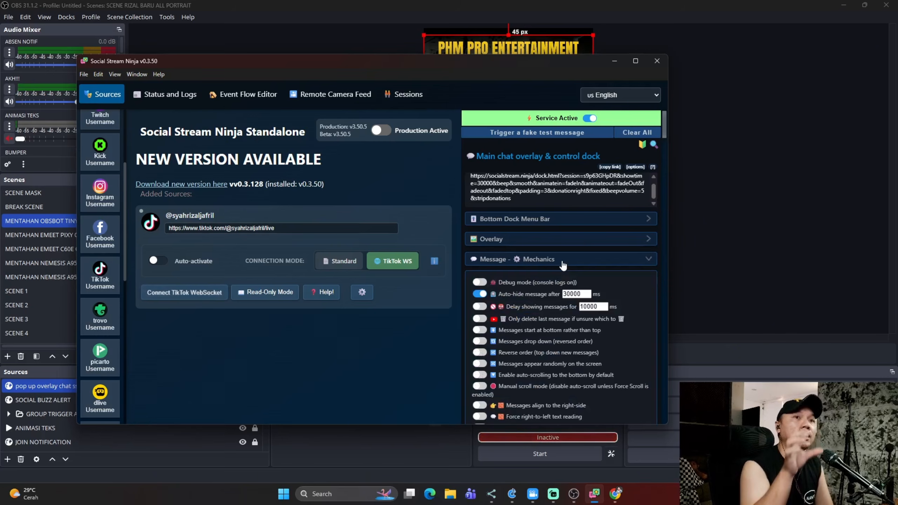
pyautogui.scroll(-3, 563, 266)
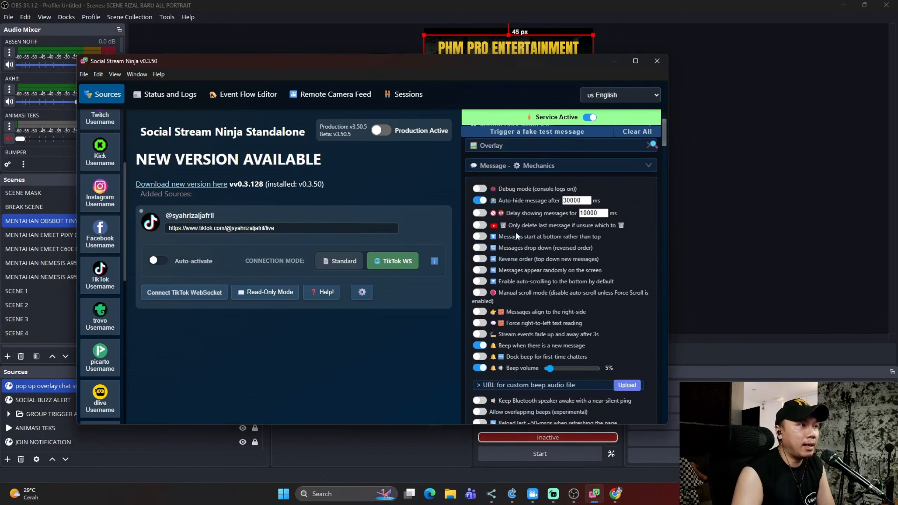
pyautogui.moveTo(516, 222)
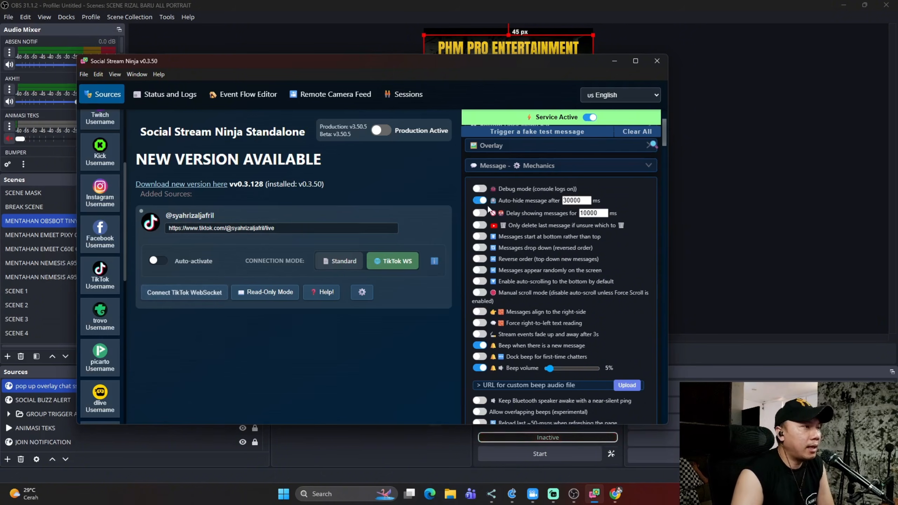
pyautogui.scroll(-3, 483, 235)
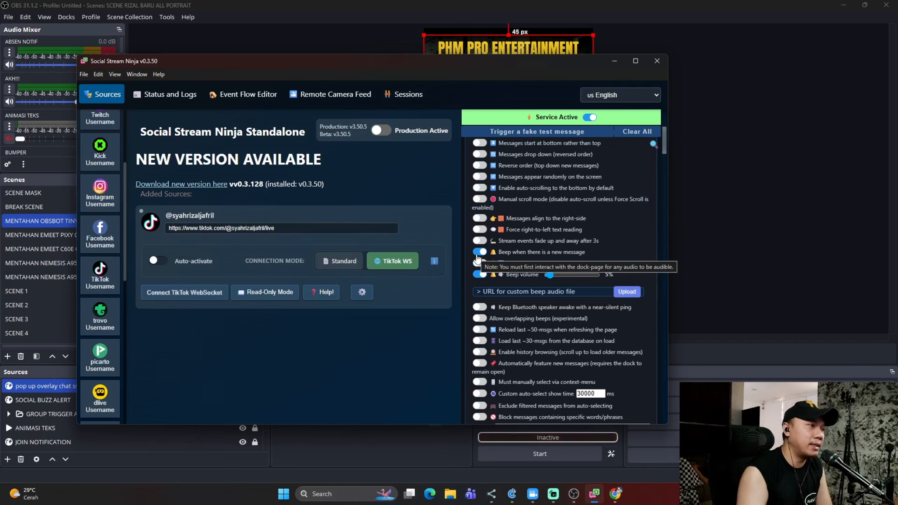
pyautogui.scroll(-3, 544, 247)
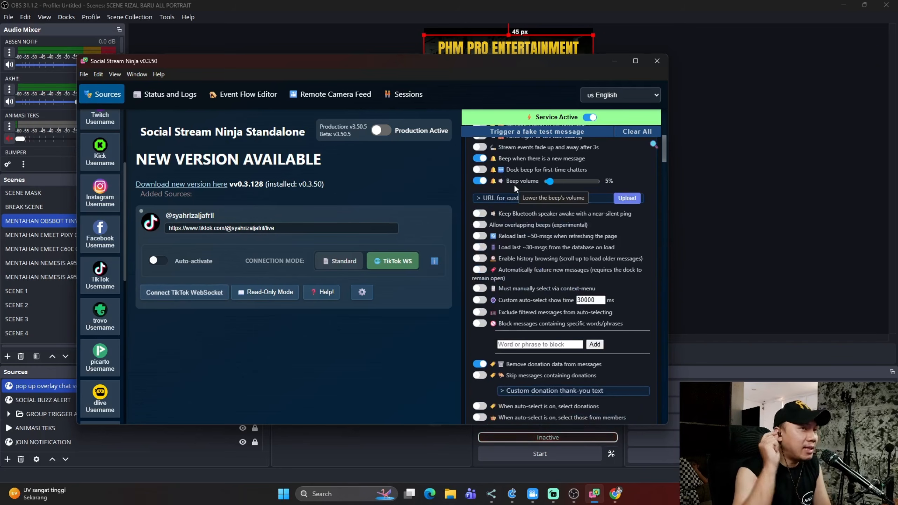
pyautogui.scroll(3, 514, 184)
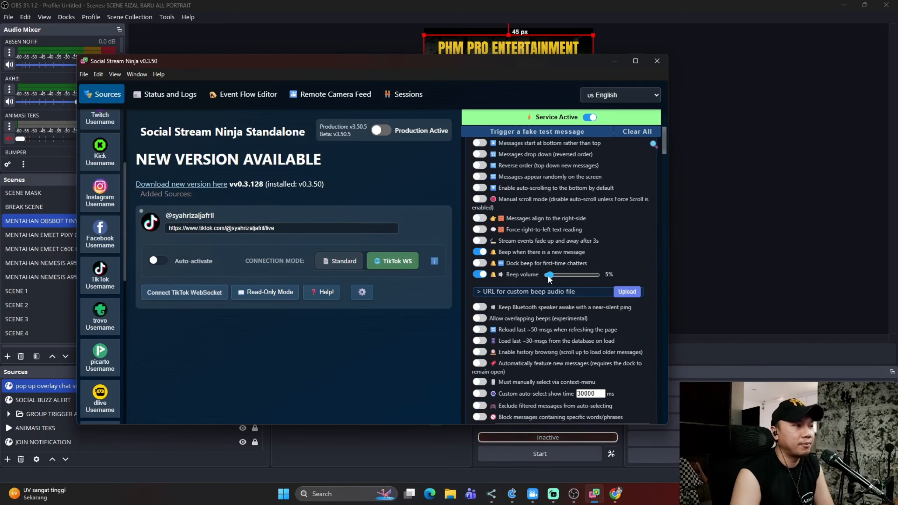
pyautogui.scroll(-7, 548, 276)
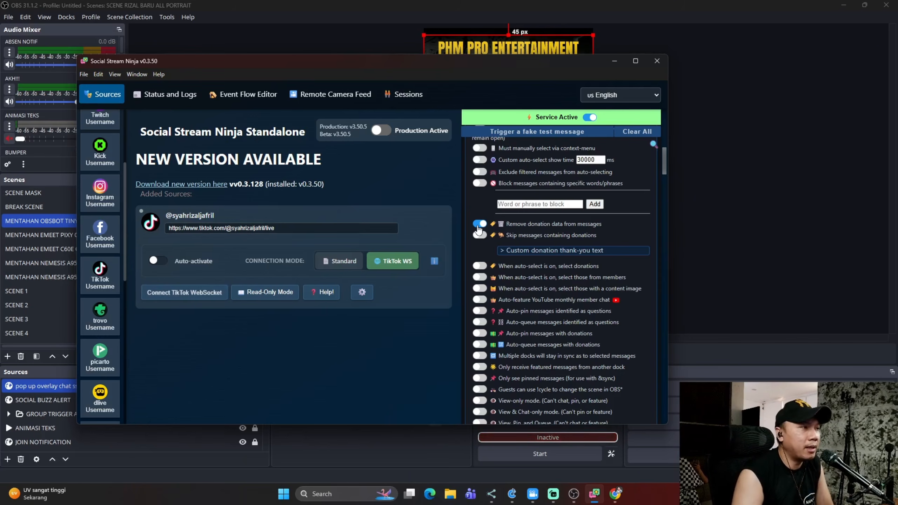
pyautogui.scroll(-4, 530, 230)
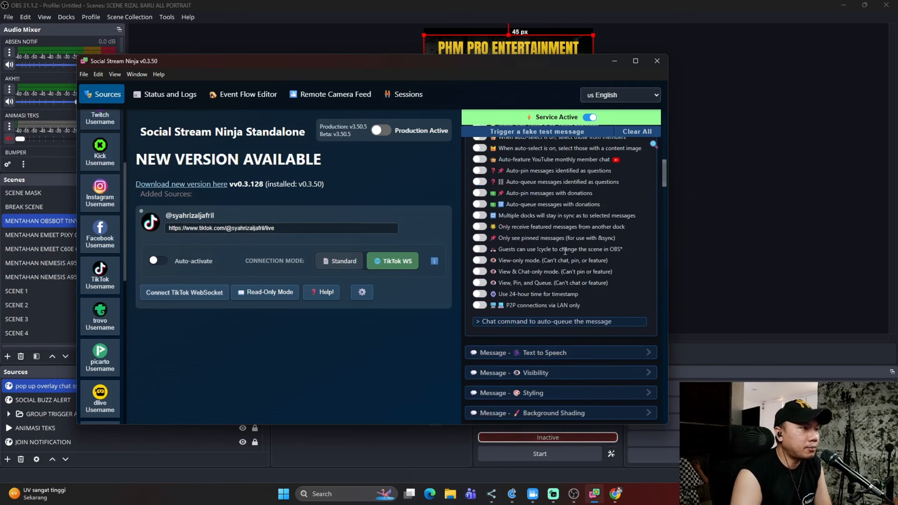
# Step: Review the remaining message mechanics options and the other message setting groups of the main chat overlay
pyautogui.scroll(-4, 565, 251)
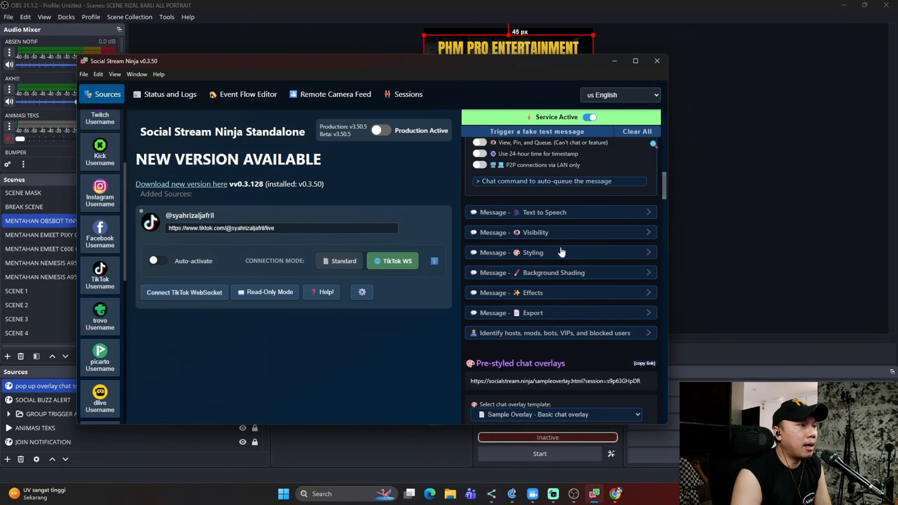
pyautogui.scroll(8, 585, 230)
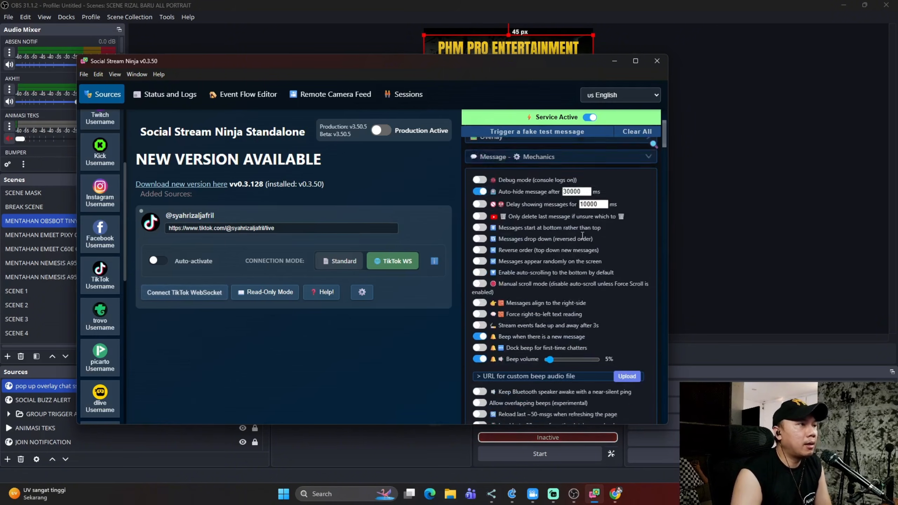
pyautogui.scroll(3, 582, 235)
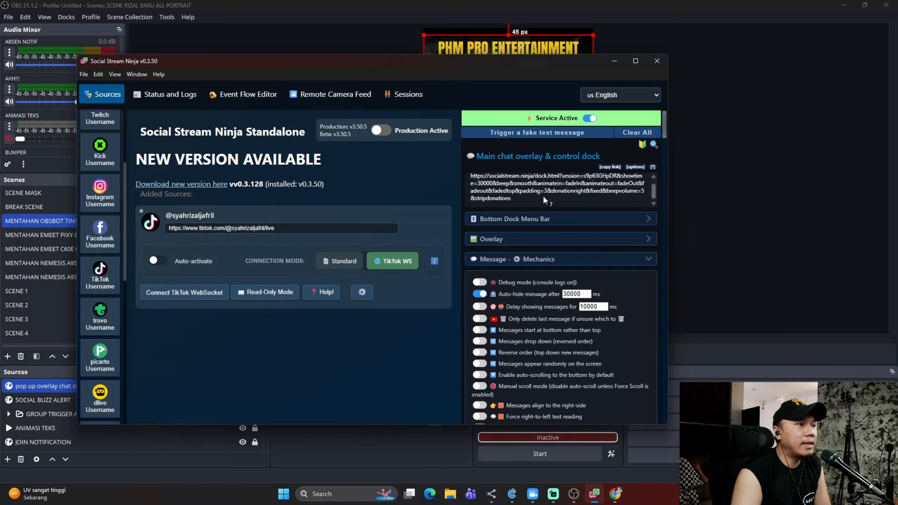
pyautogui.click(580, 259)
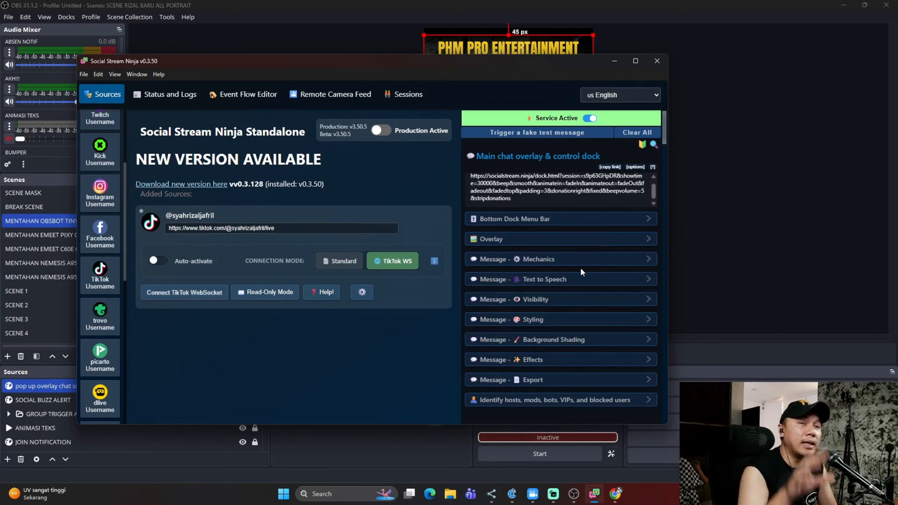
pyautogui.click(541, 260)
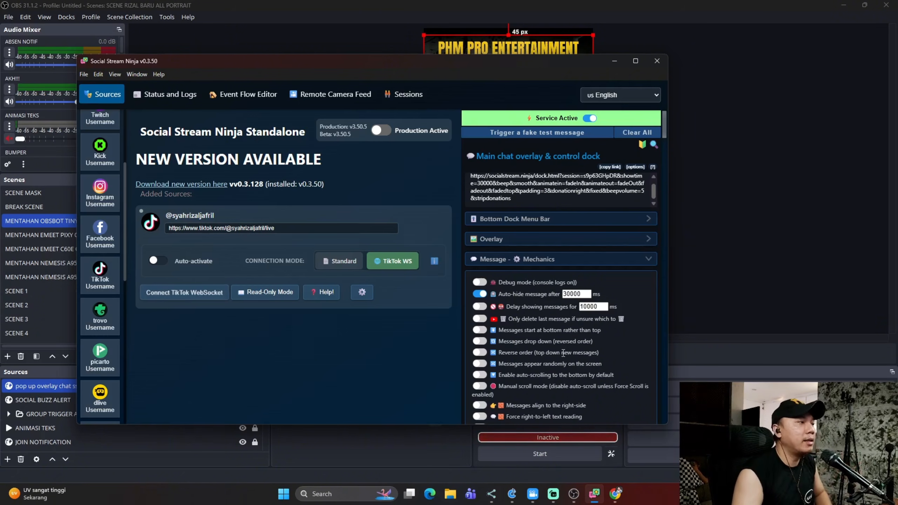
pyautogui.scroll(-1, 597, 282)
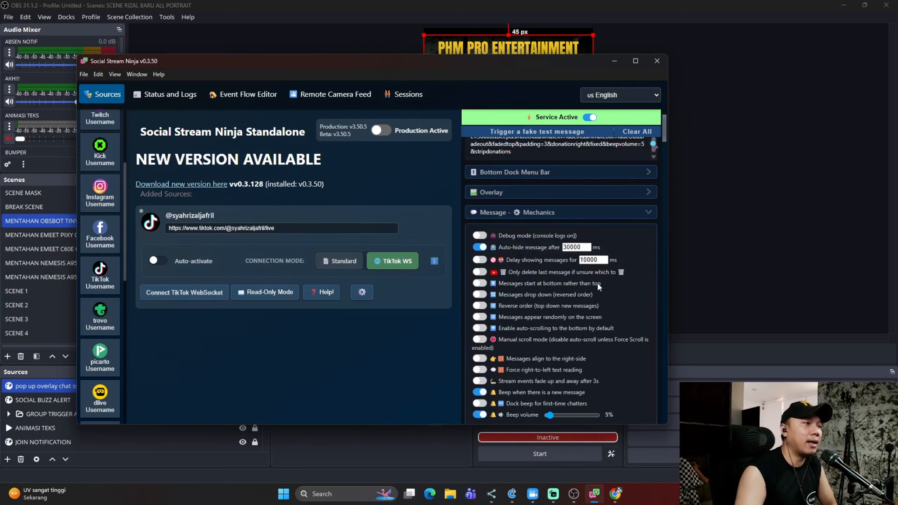
pyautogui.scroll(-2, 528, 235)
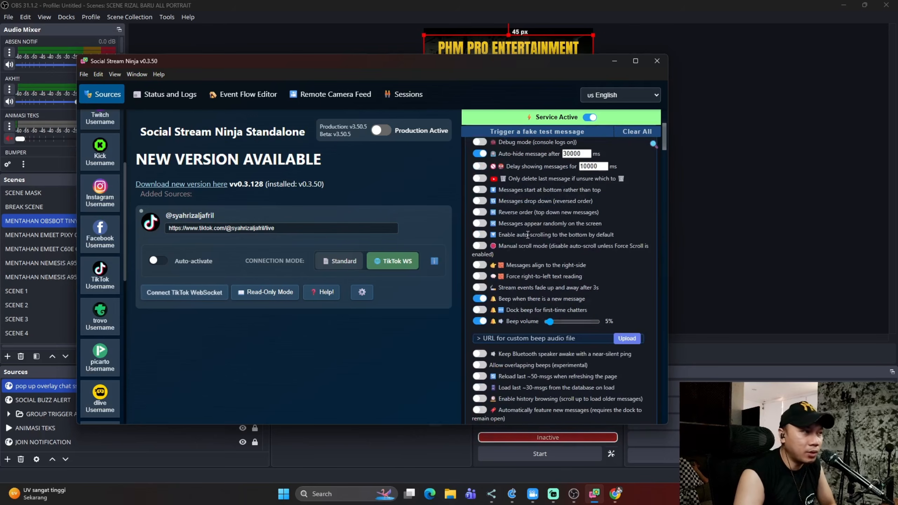
pyautogui.scroll(3, 532, 268)
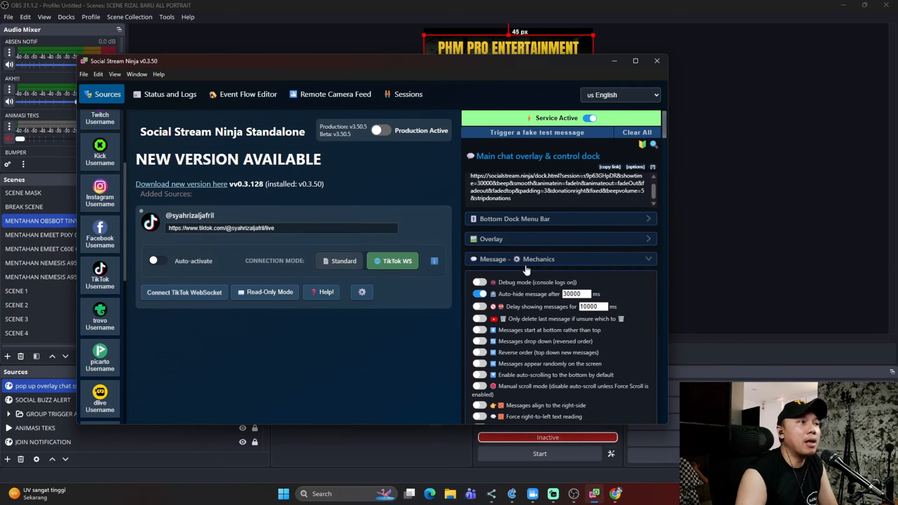
# Step: Copy the main chat overlay and control dock link, switch to OBS Studio and open the custom browser docks settings
pyautogui.rightClick(532, 184)
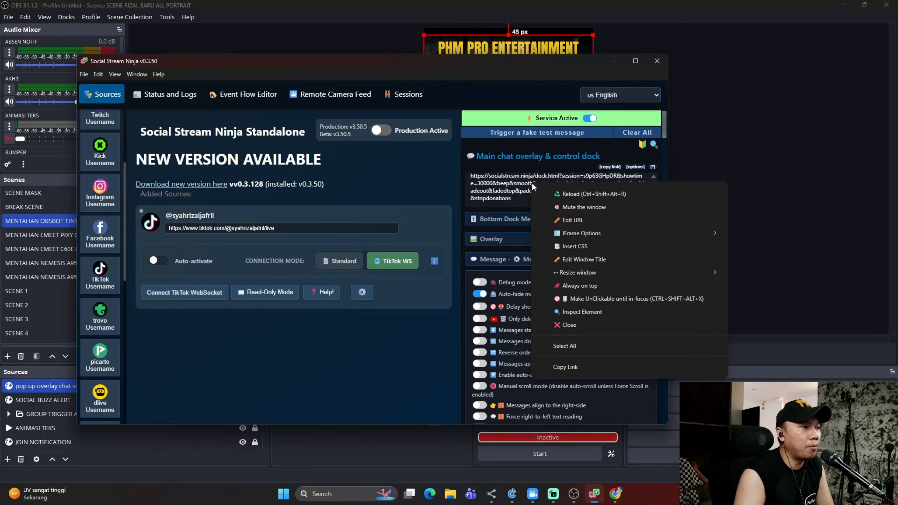
pyautogui.click(571, 367)
pyautogui.click(615, 60)
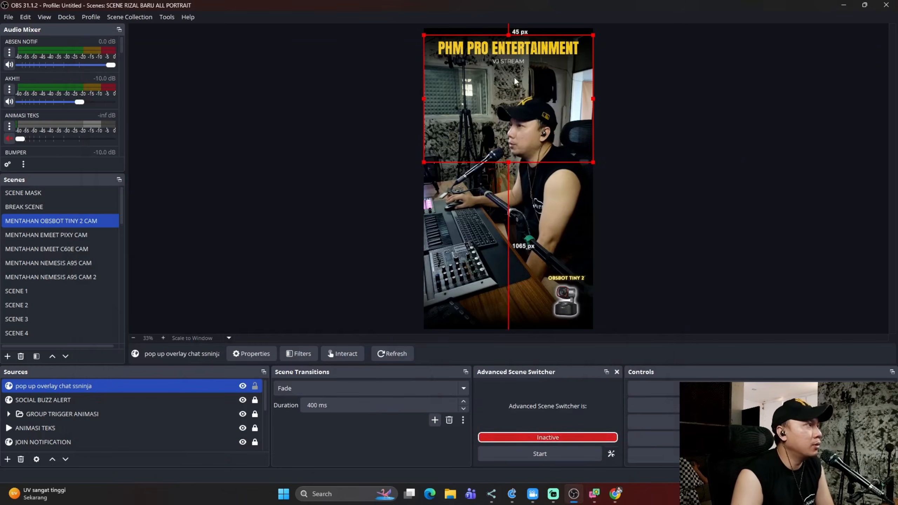
pyautogui.click(314, 94)
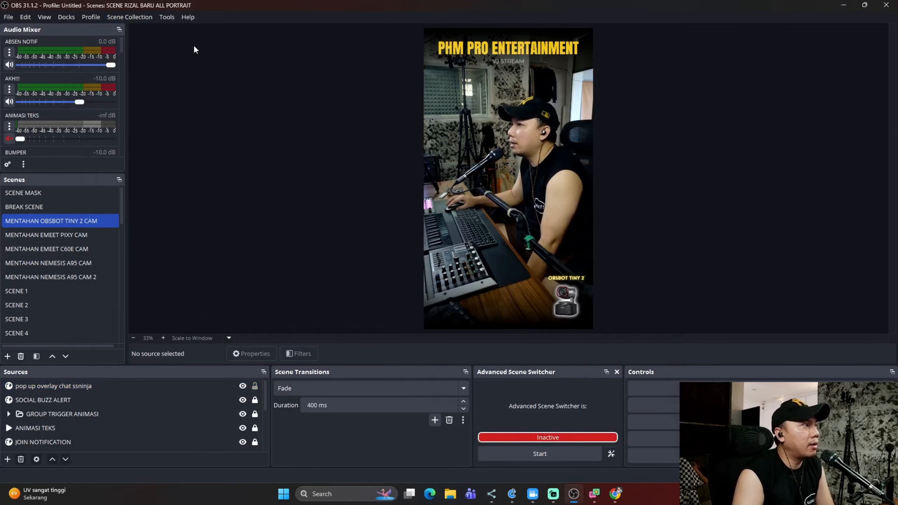
pyautogui.click(62, 18)
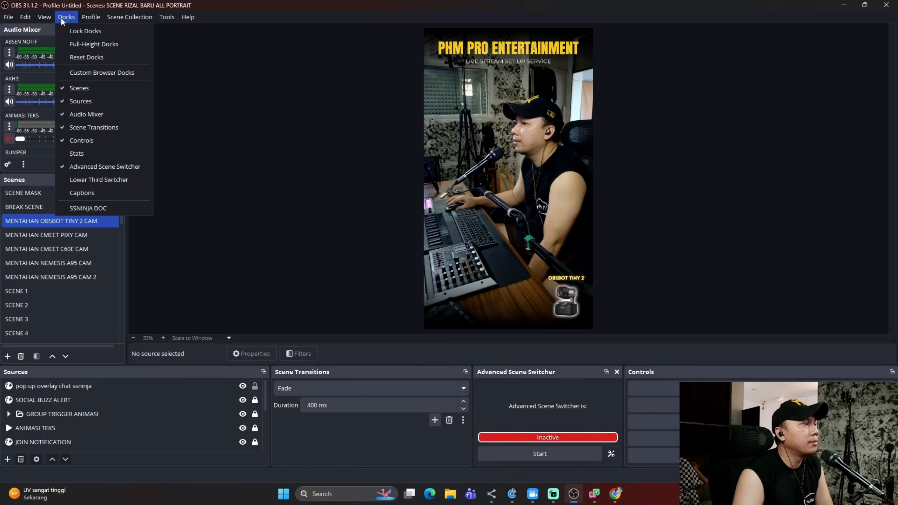
pyautogui.click(77, 73)
pyautogui.click(297, 209)
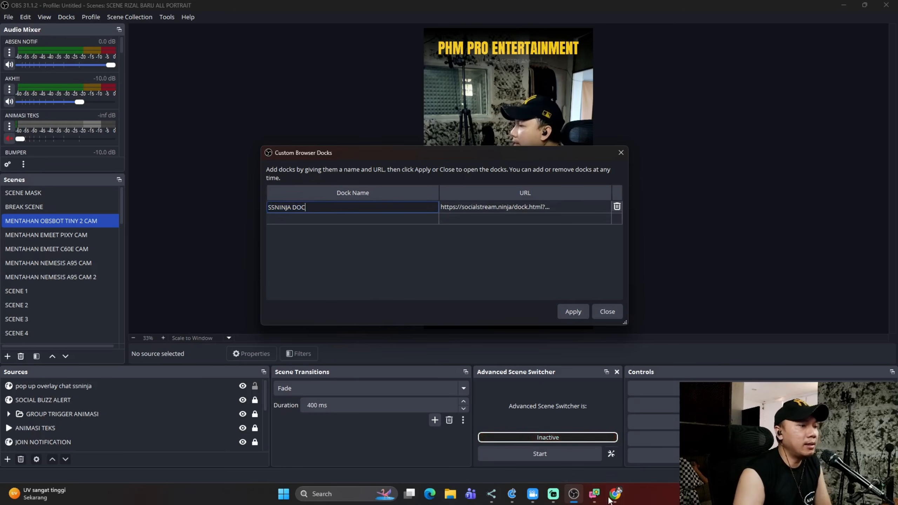
# Step: Copy the main chat overlay and control dock link again from Social Stream Ninja and delete the existing SSNINJA DOC dock in OBS
pyautogui.click(595, 494)
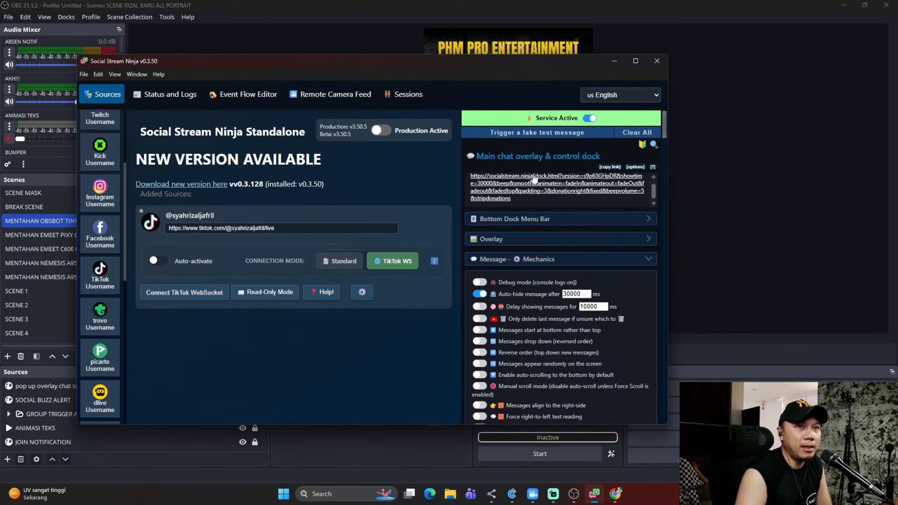
pyautogui.rightClick(533, 183)
pyautogui.click(592, 361)
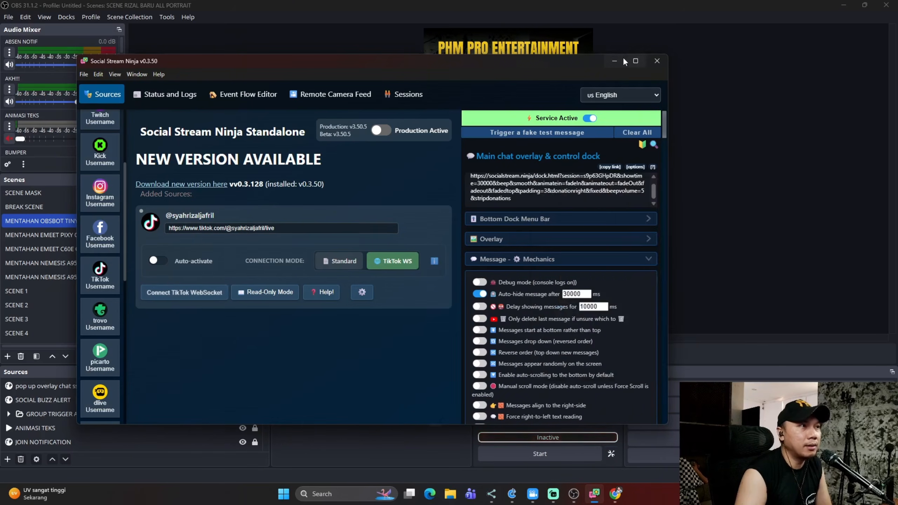
pyautogui.click(614, 60)
pyautogui.doubleClick(559, 207)
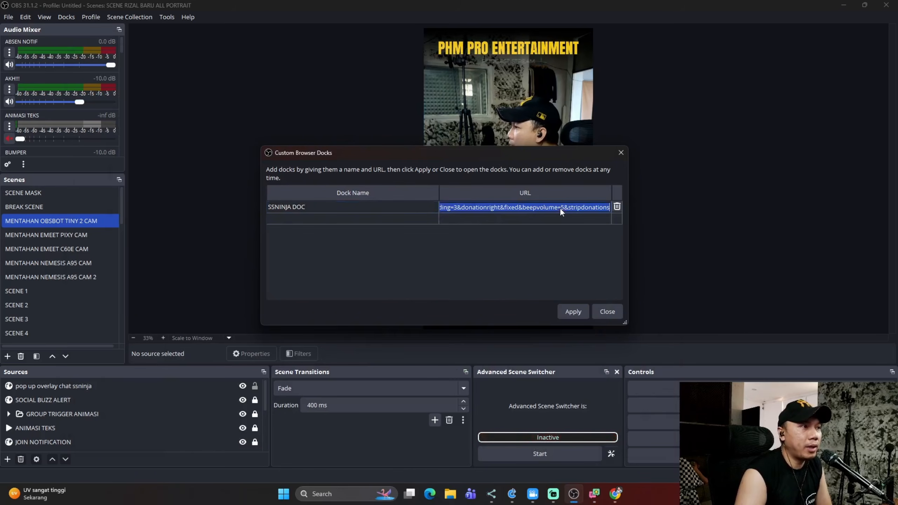
pyautogui.click(617, 207)
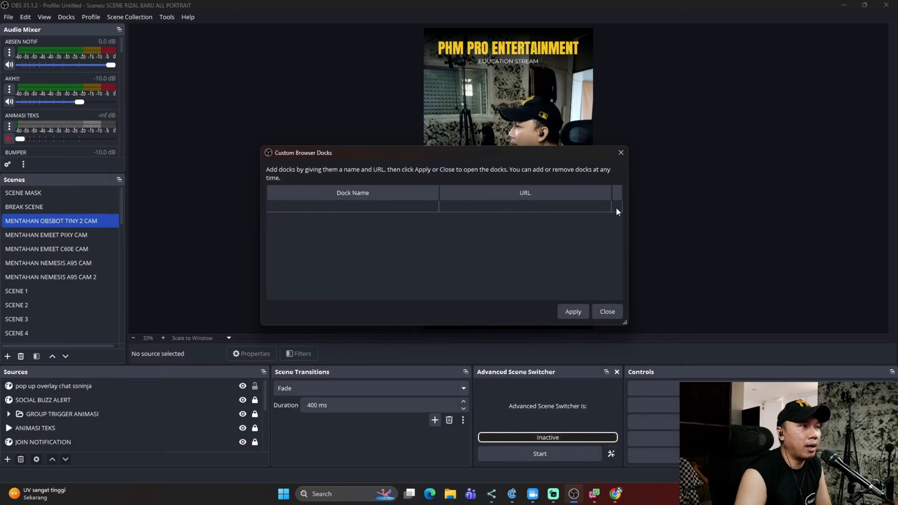
# Step: Add a custom browser dock named "DOCK SSNINJA" with the copied control dock link as its URL and apply it
pyautogui.doubleClick(377, 210)
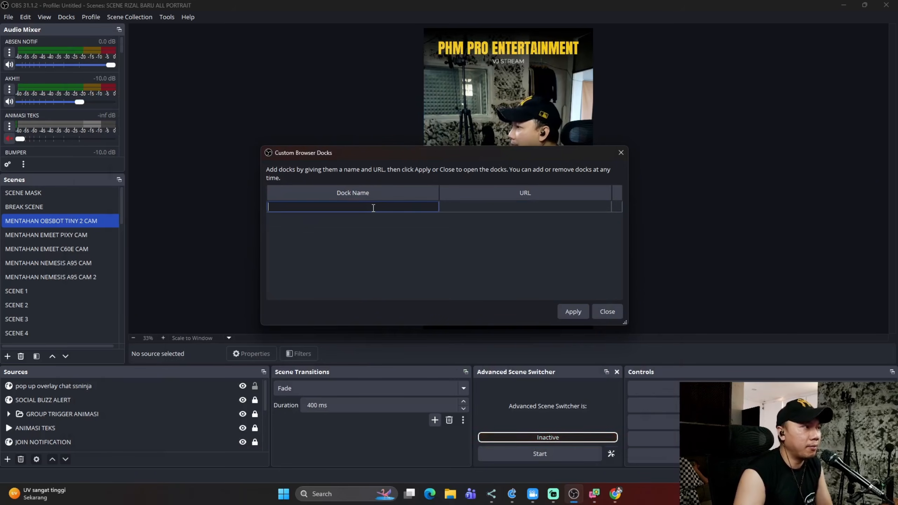
pyautogui.write('SO')
pyautogui.press('BackSpace')
pyautogui.press('BackSpace')
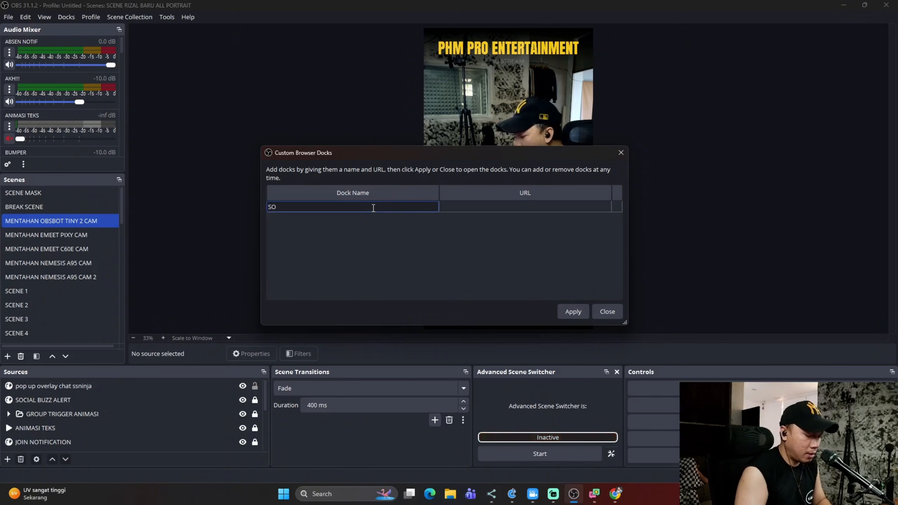
pyautogui.write('DOCK SSNINJA')
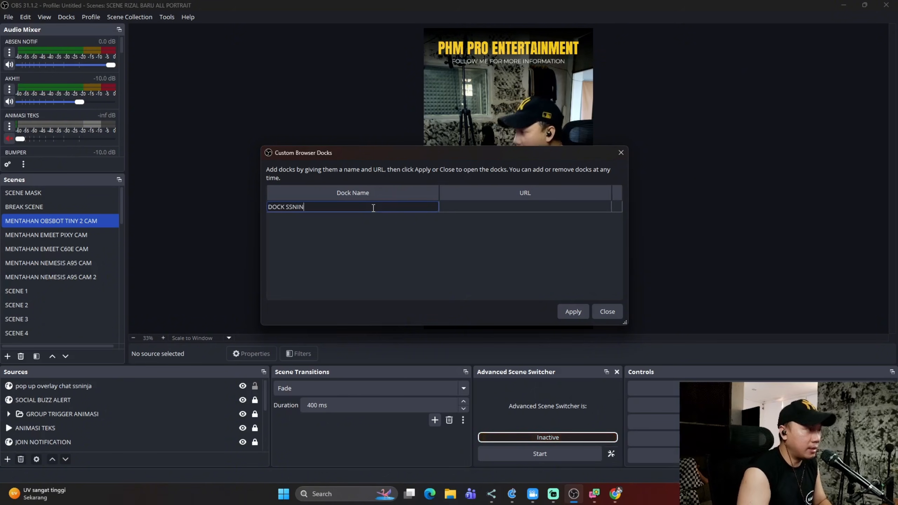
pyautogui.doubleClick(489, 207)
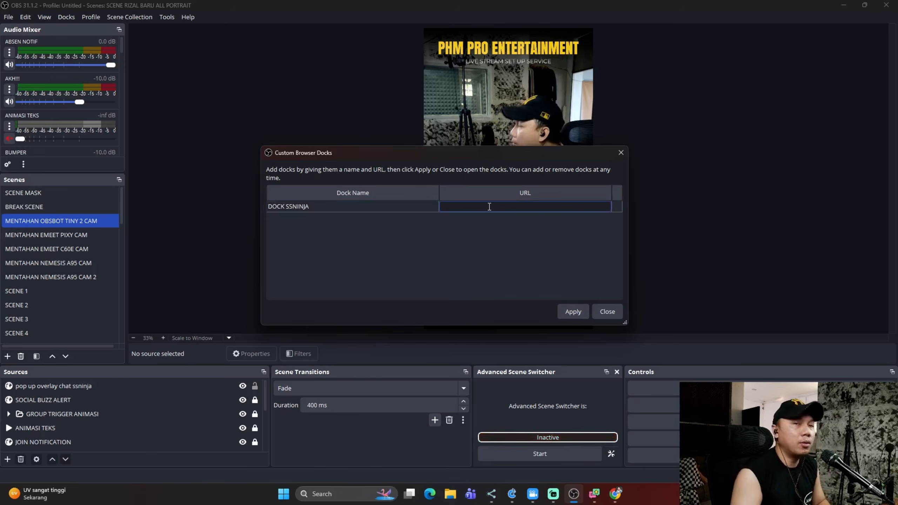
pyautogui.hotkey('ctrl', 'v')
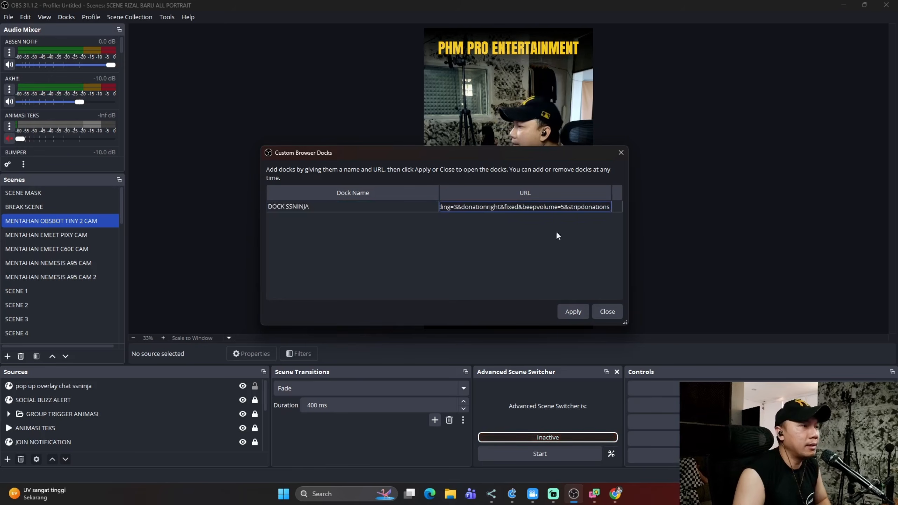
pyautogui.click(572, 311)
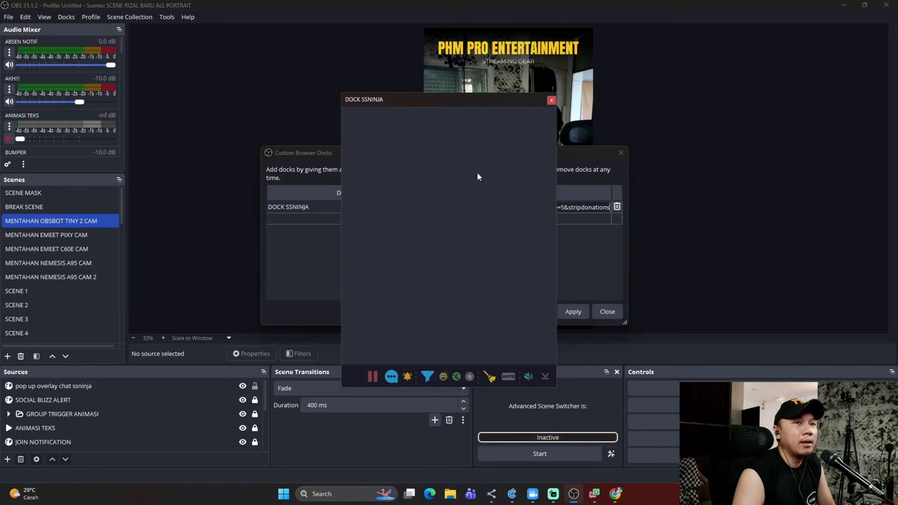
# Step: Close the custom browser docks settings and attach the DOCK SSNINJA dock to the right of the OBS preview
pyautogui.moveTo(450, 107); pyautogui.dragTo(357, 120)
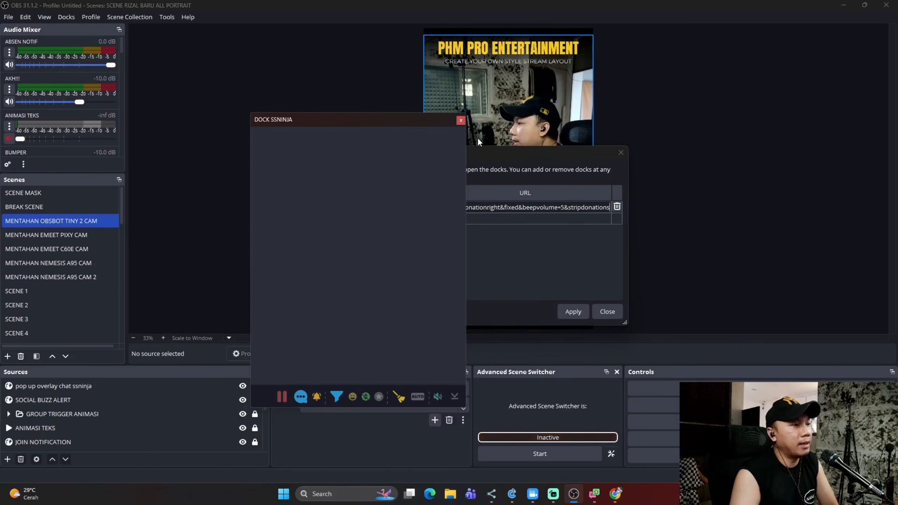
pyautogui.click(607, 312)
pyautogui.moveTo(317, 126); pyautogui.dragTo(875, 71)
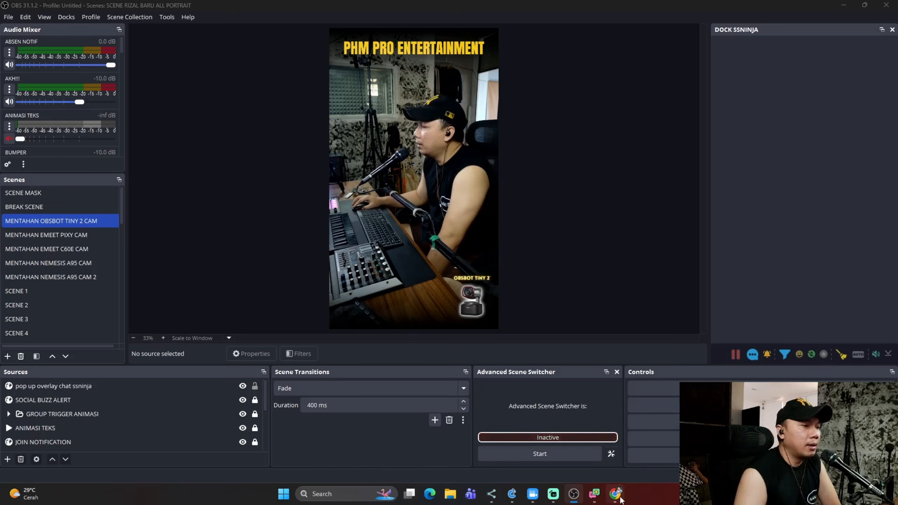
# Step: Switch to Social Stream Ninja, trigger a fake test message and move the window clear of the OBS preview and dock
pyautogui.click(594, 496)
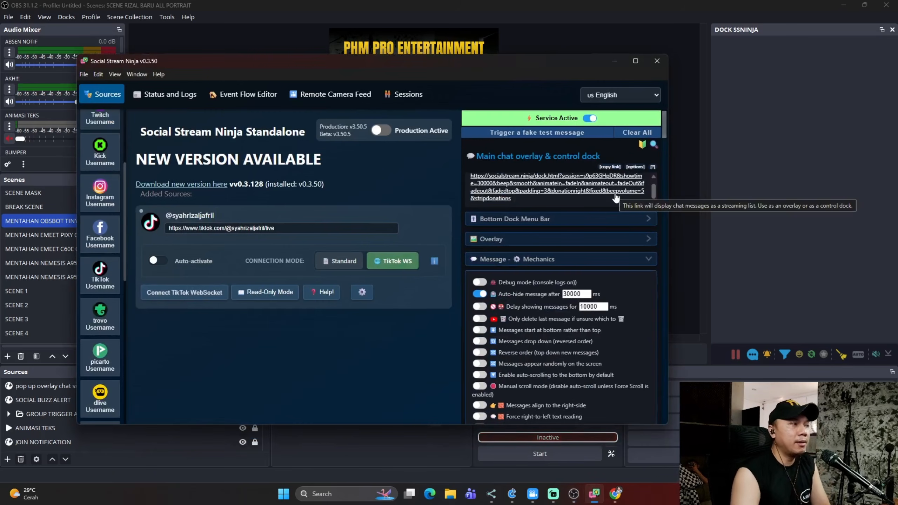
pyautogui.click(200, 299)
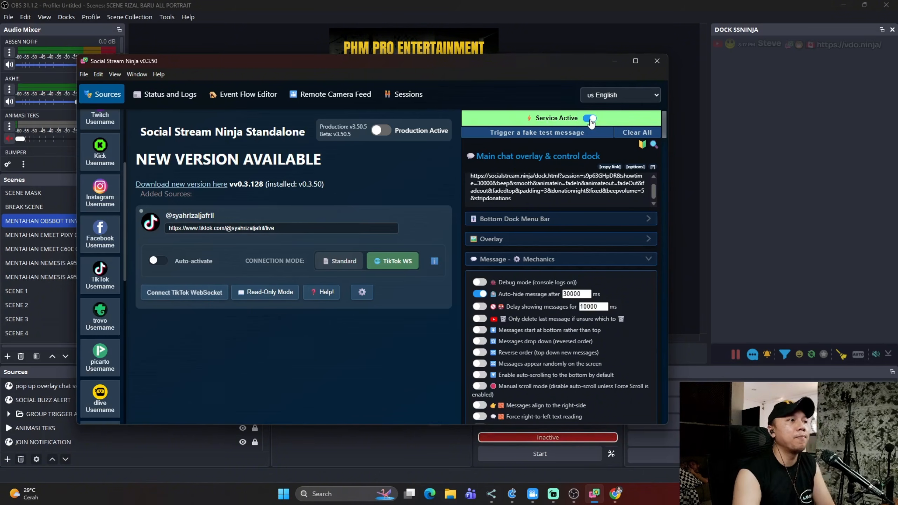
pyautogui.click(529, 135)
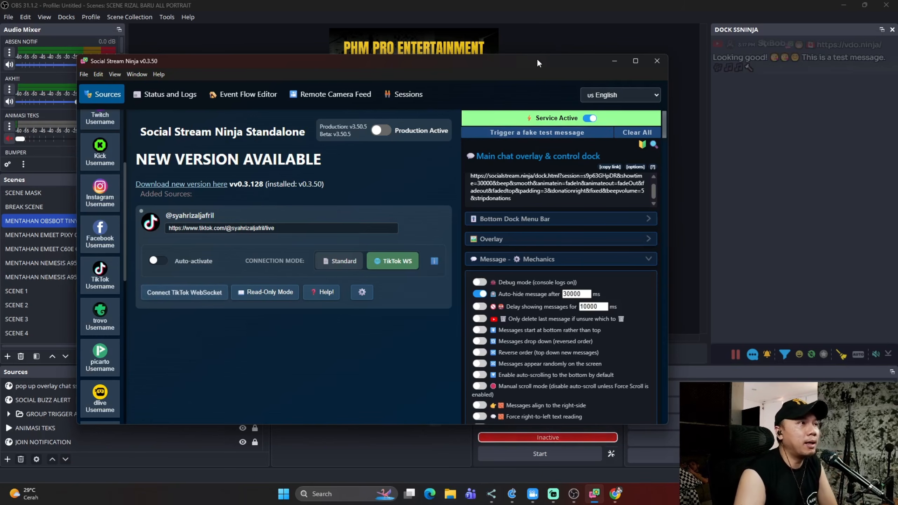
pyautogui.moveTo(537, 59); pyautogui.dragTo(0, 131)
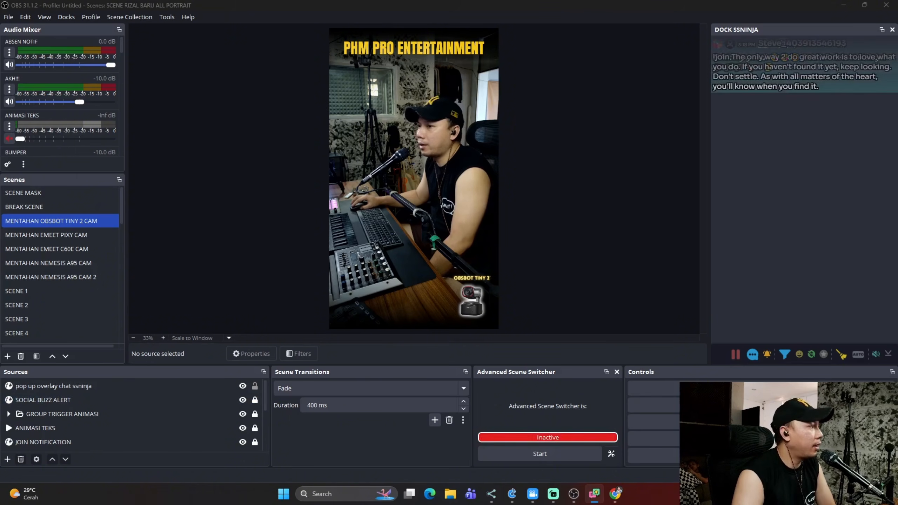
# Step: Turn on the auto mode in the DOCK SSNINJA dock and check and confirm the pop up overlay chat ssninja source's properties
pyautogui.click(861, 359)
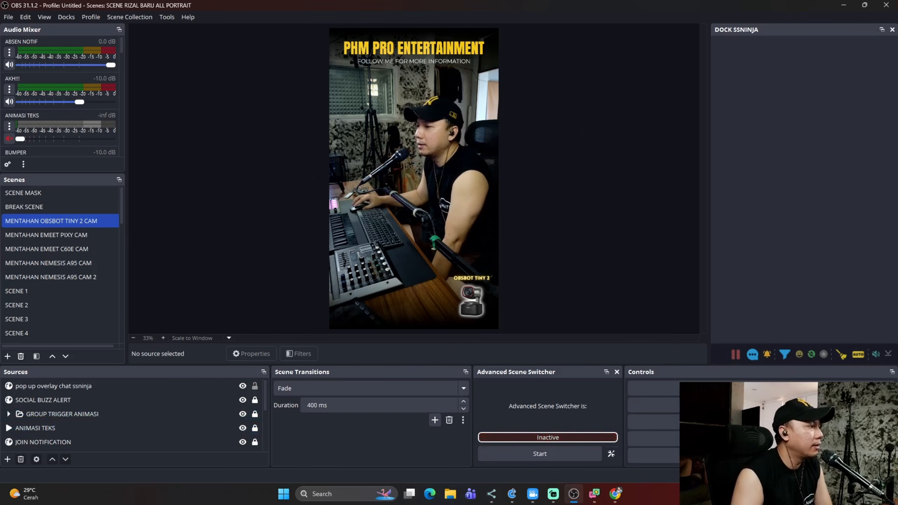
pyautogui.click(53, 386)
pyautogui.click(251, 353)
pyautogui.scroll(-3, 362, 352)
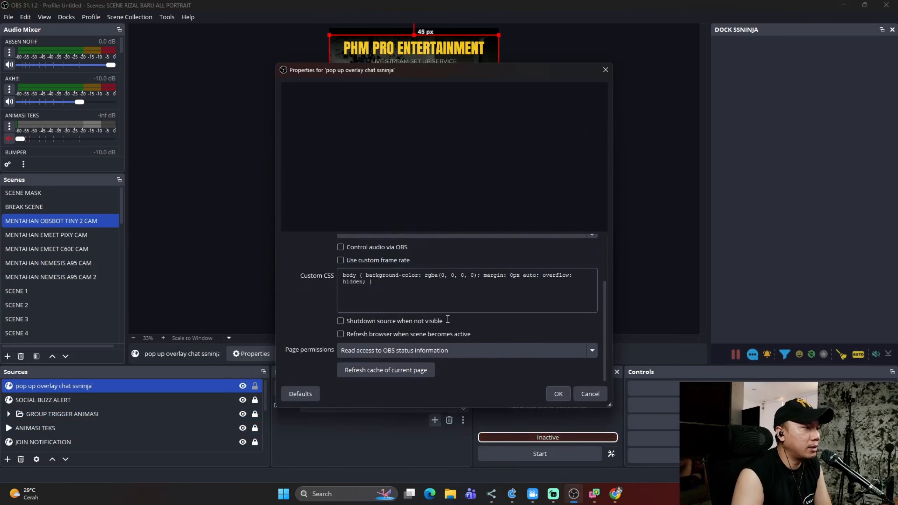
pyautogui.click(549, 392)
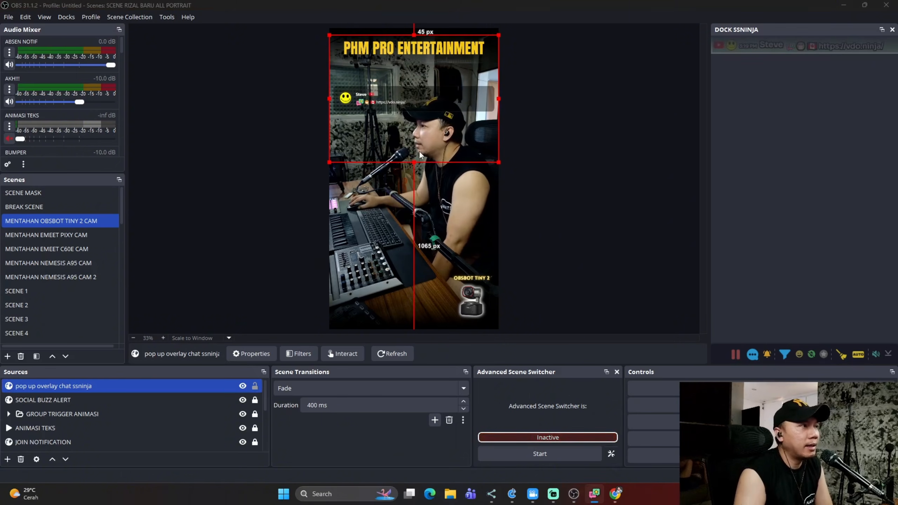
# Step: Scale the chat overlay source down and place it about 51 px below the canvas's upper edge and 164 px from its left edge
pyautogui.moveTo(472, 163); pyautogui.dragTo(454, 140)
pyautogui.moveTo(380, 113); pyautogui.dragTo(404, 103)
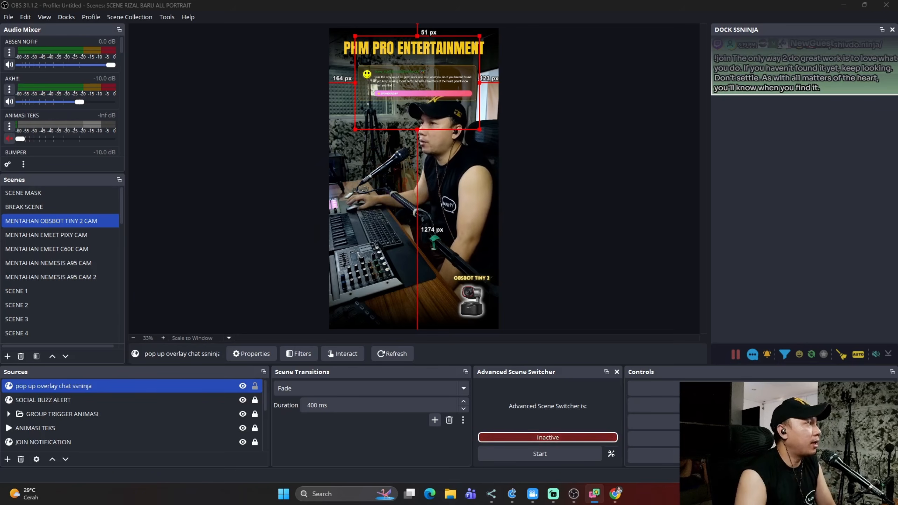
# Step: Bring the Social Stream Ninja window back over OBS and examine the platforms that can be added as chat sources
pyautogui.moveTo(459, 153); pyautogui.dragTo(528, 58)
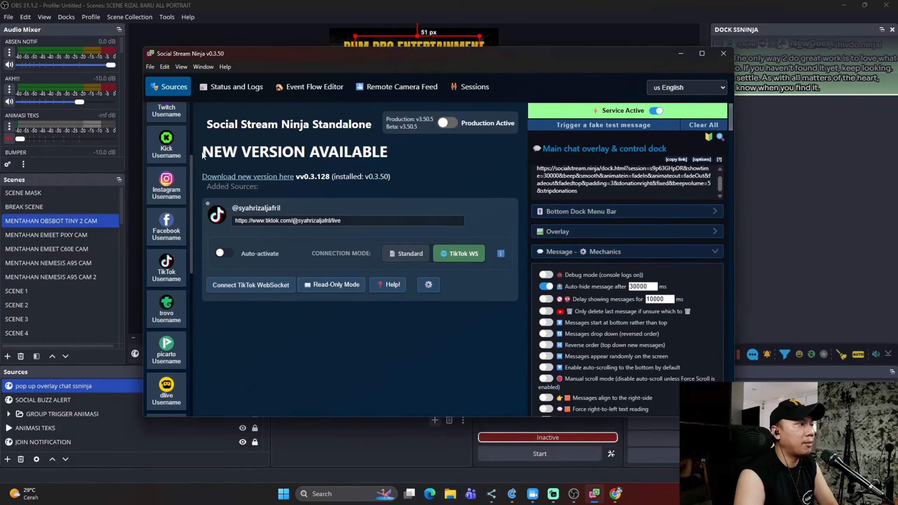
pyautogui.scroll(4, 169, 209)
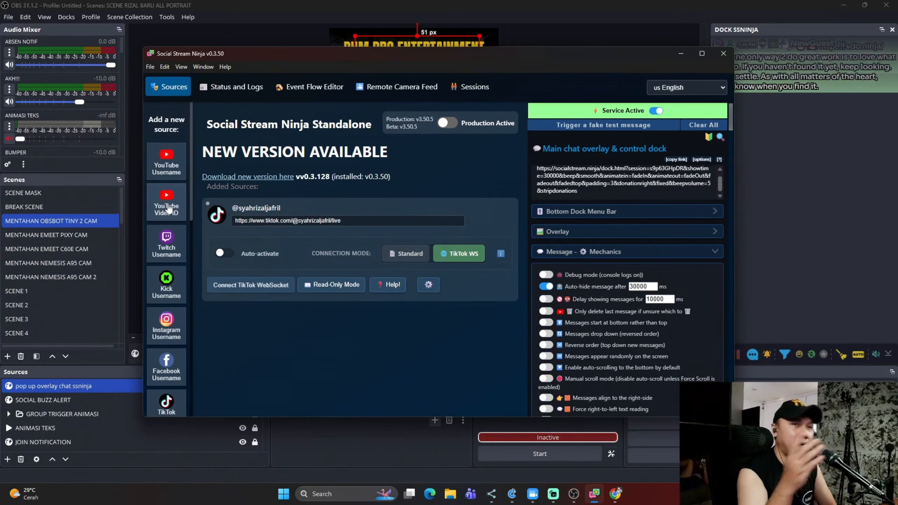
pyautogui.click(177, 173)
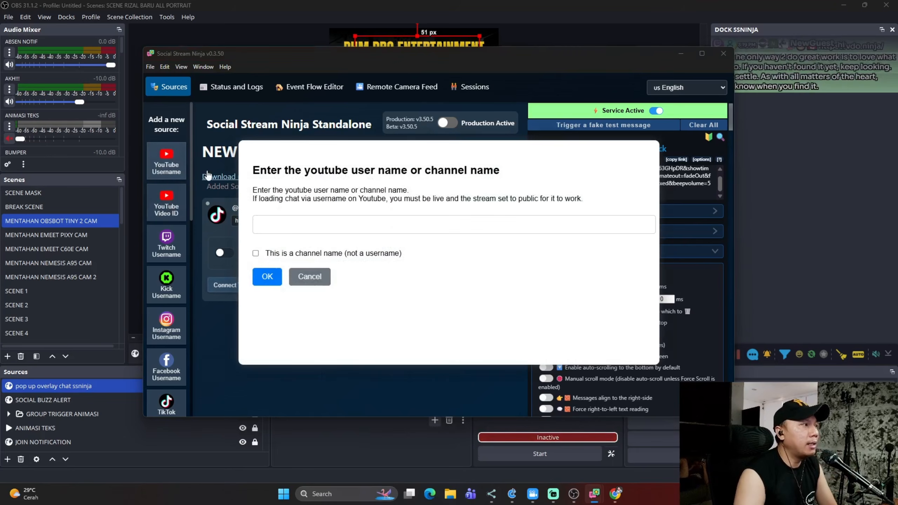
pyautogui.click(301, 225)
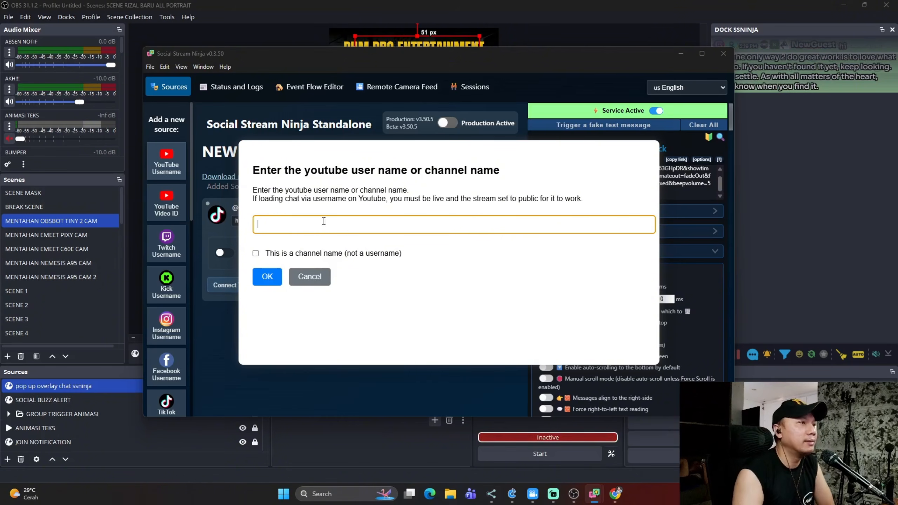
pyautogui.click(599, 54)
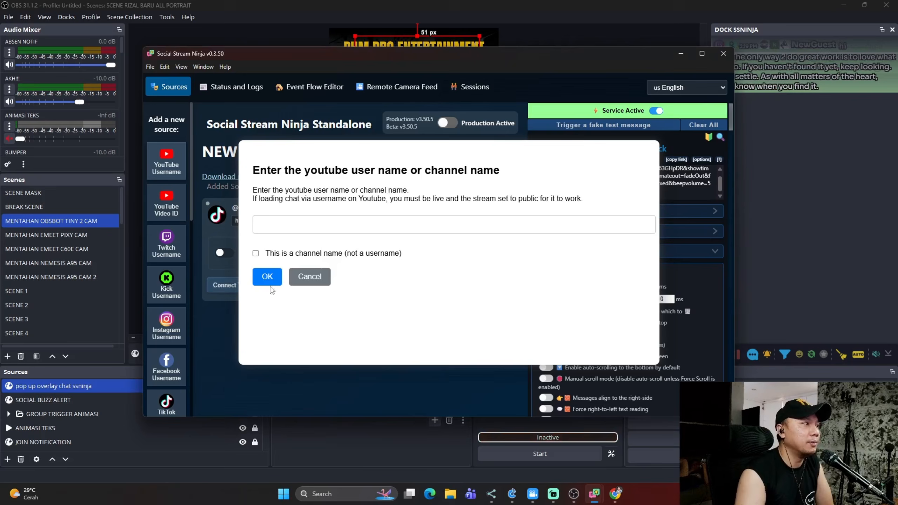
pyautogui.click(326, 288)
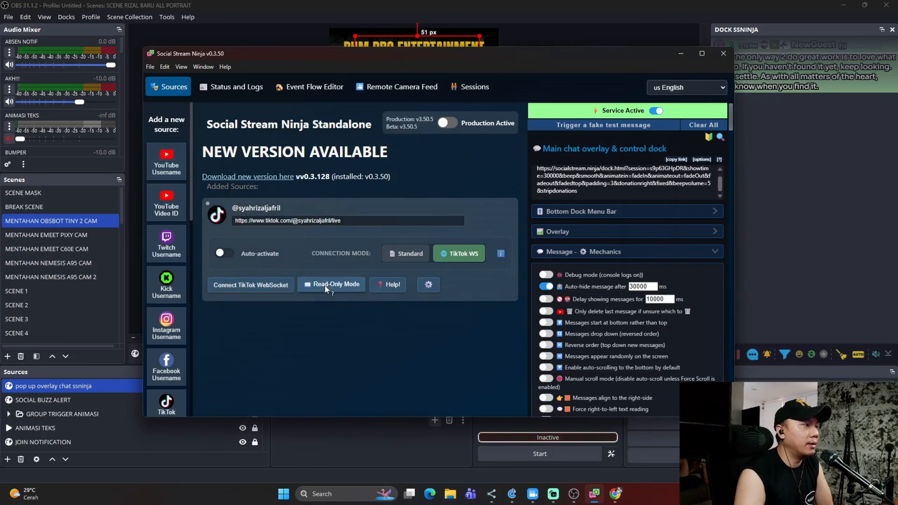
# Step: Trigger a fake test message, move the window clear of the OBS preview to check the overlay, and bring it back
pyautogui.click(637, 126)
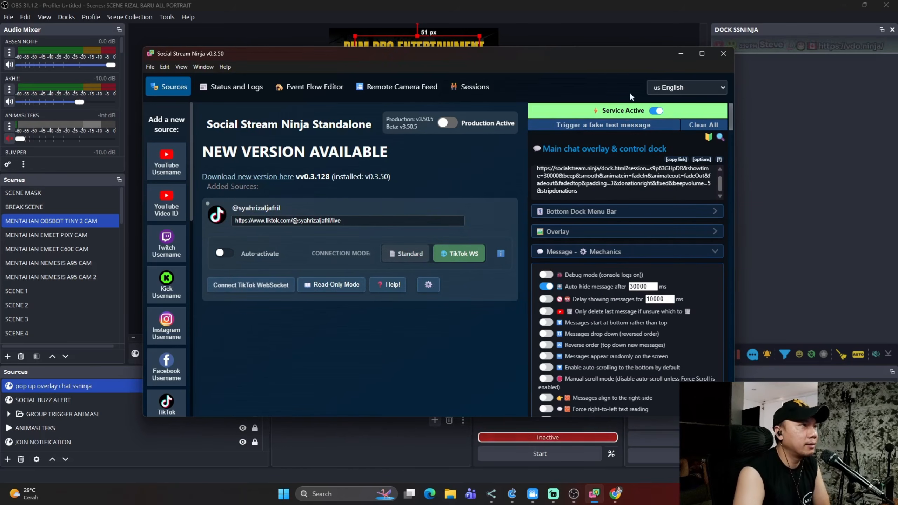
pyautogui.moveTo(622, 60); pyautogui.dragTo(0, 176)
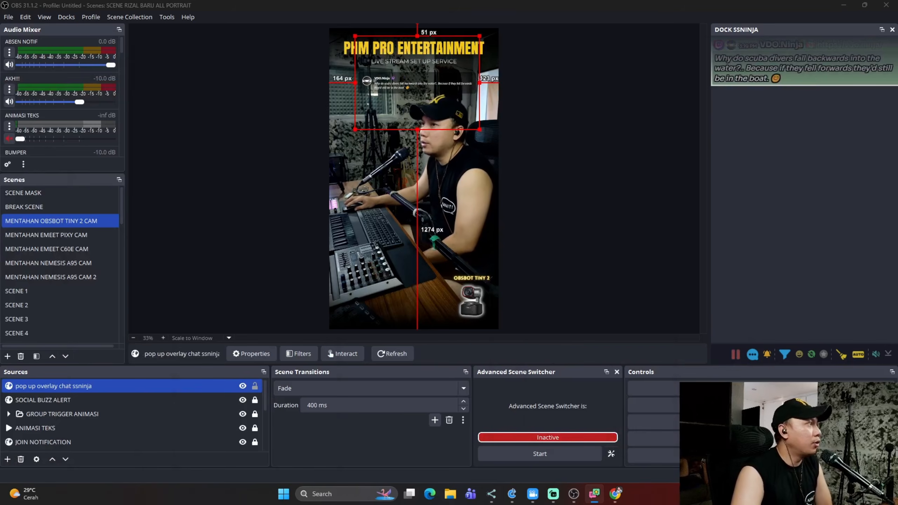
pyautogui.moveTo(0, 176); pyautogui.dragTo(558, 124)
pyautogui.moveTo(504, 139); pyautogui.dragTo(597, 50)
# Step: Examine the message mechanics options of the main chat overlay and control dock
pyautogui.scroll(-10, 609, 257)
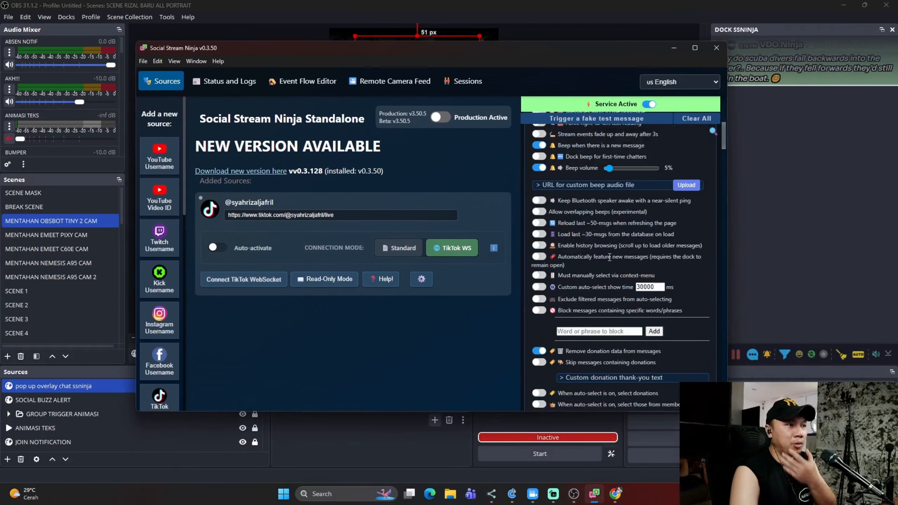
pyautogui.scroll(8, 610, 257)
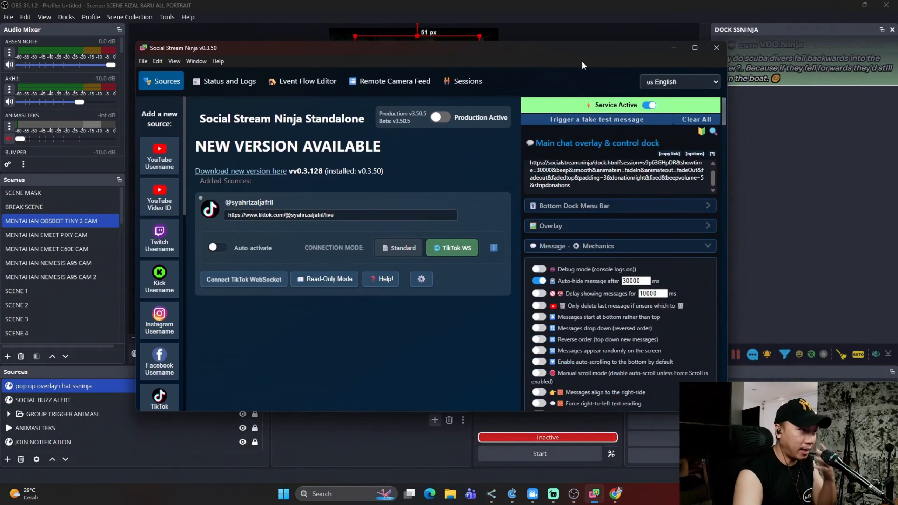
pyautogui.scroll(-5, 633, 251)
pyautogui.scroll(-8, 611, 248)
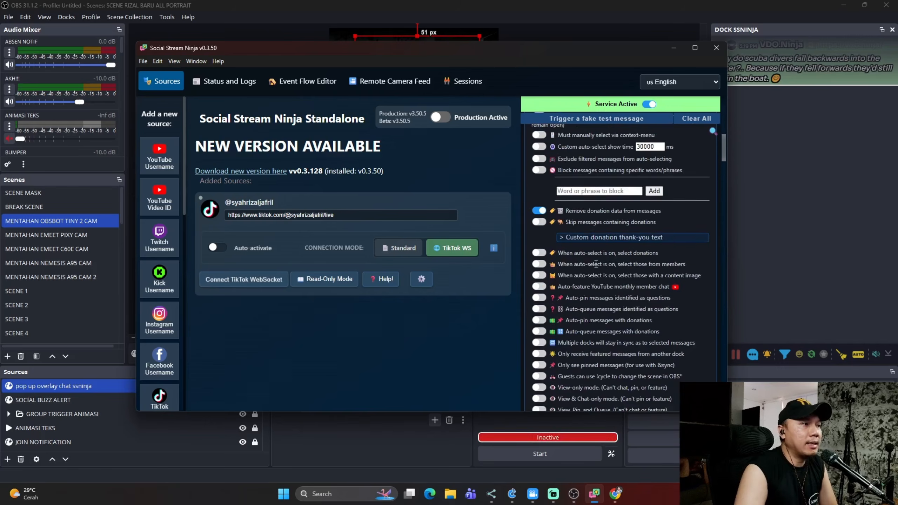
pyautogui.scroll(-5, 604, 269)
pyautogui.scroll(10, 603, 268)
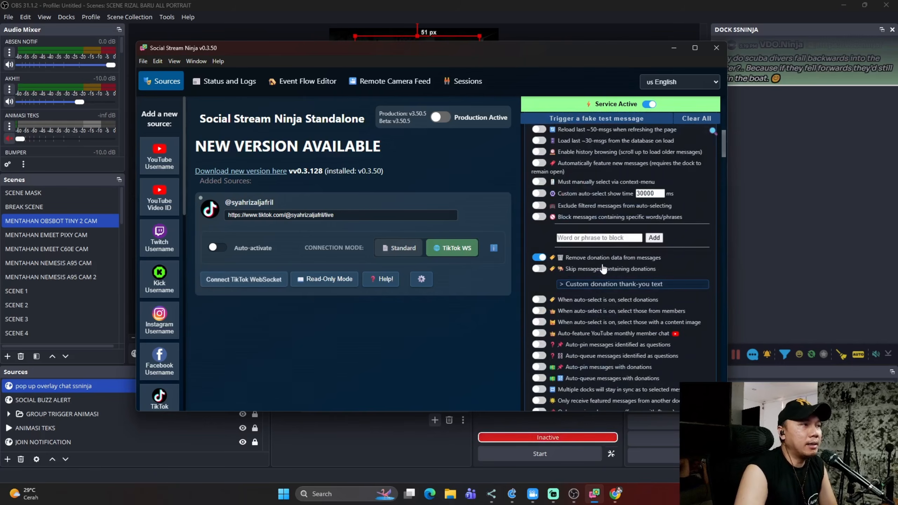
pyautogui.scroll(8, 603, 269)
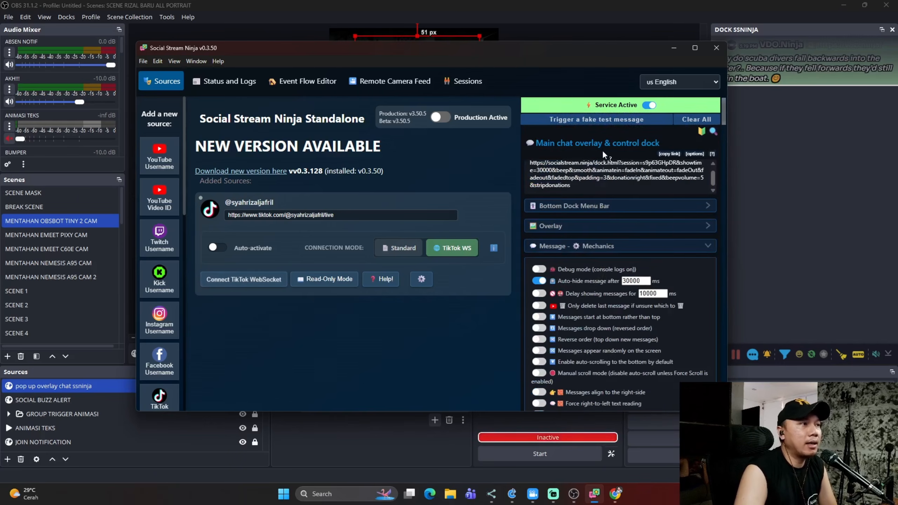
pyautogui.scroll(-15, 590, 179)
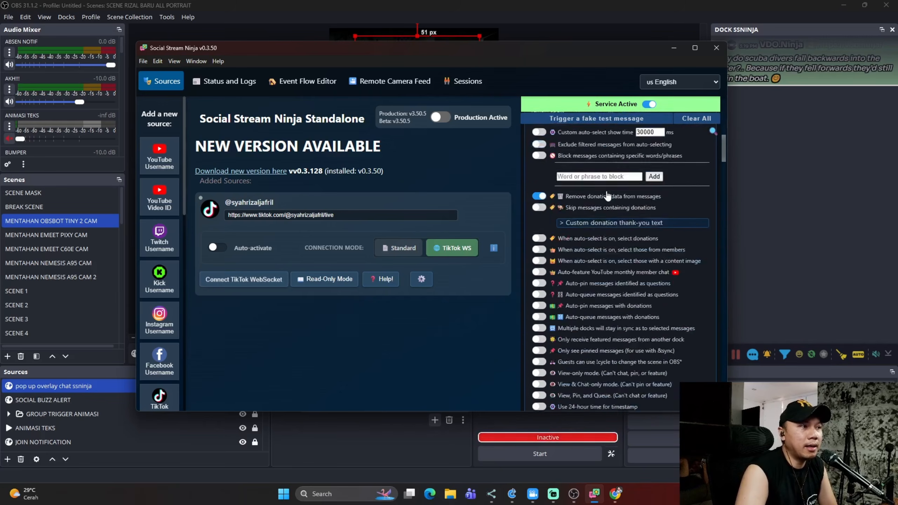
# Step: Set the featured chat overlay's preset style to Classic (Full Customization)
pyautogui.scroll(-5, 607, 196)
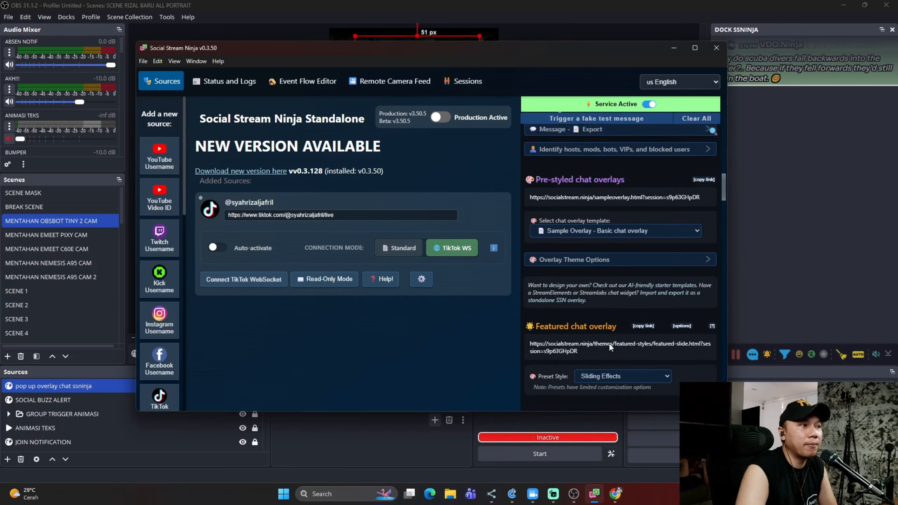
pyautogui.scroll(-3, 606, 269)
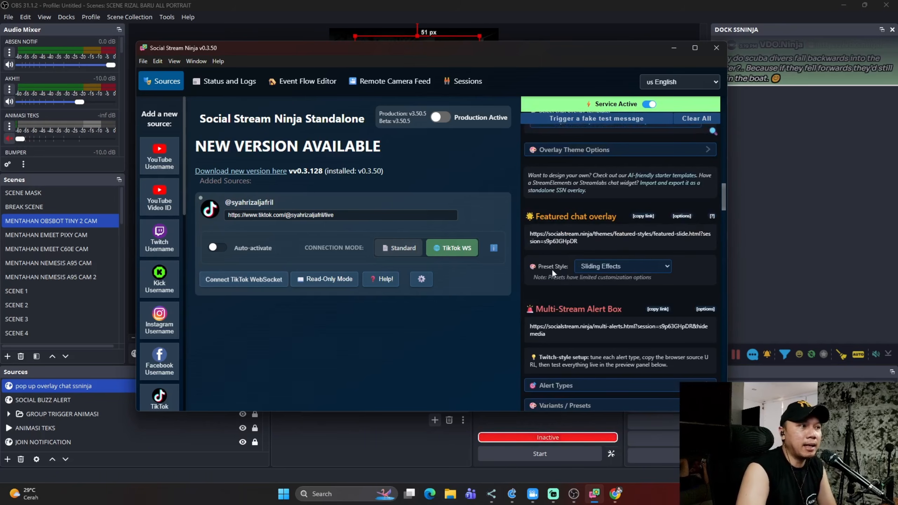
pyautogui.click(667, 266)
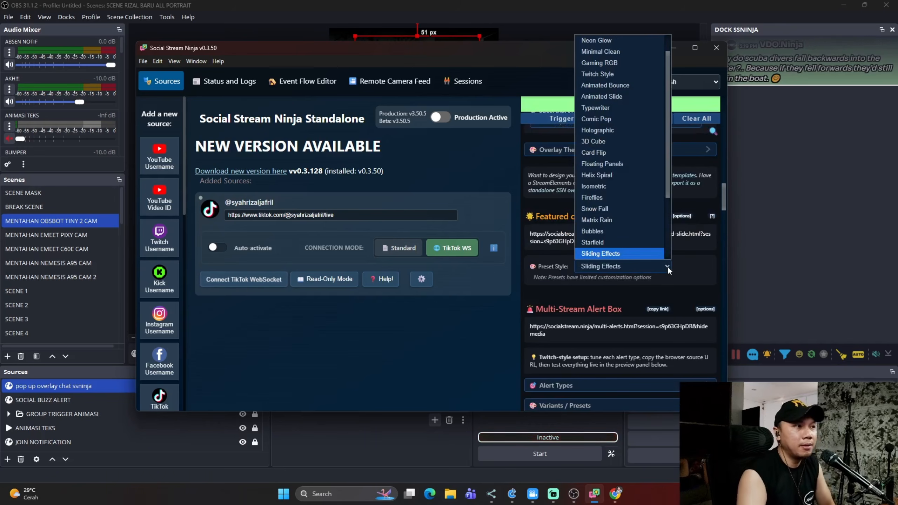
pyautogui.scroll(1, 653, 113)
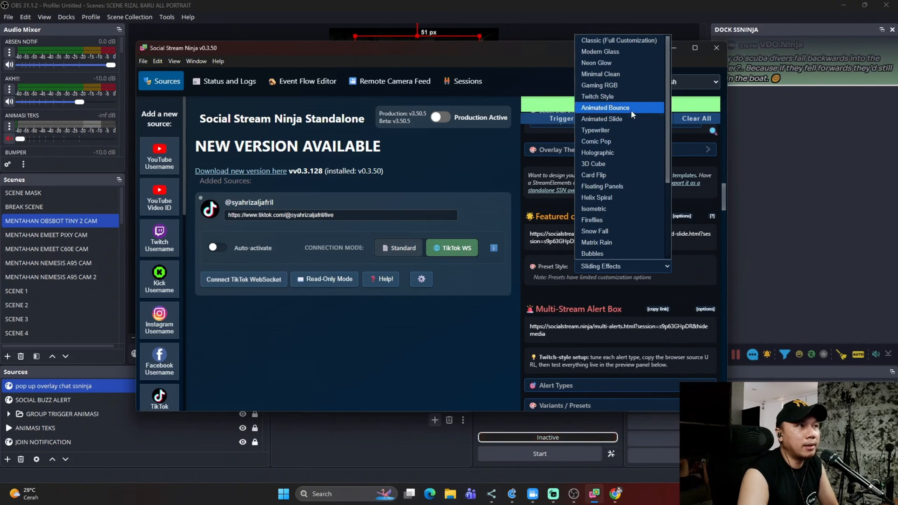
pyautogui.click(632, 41)
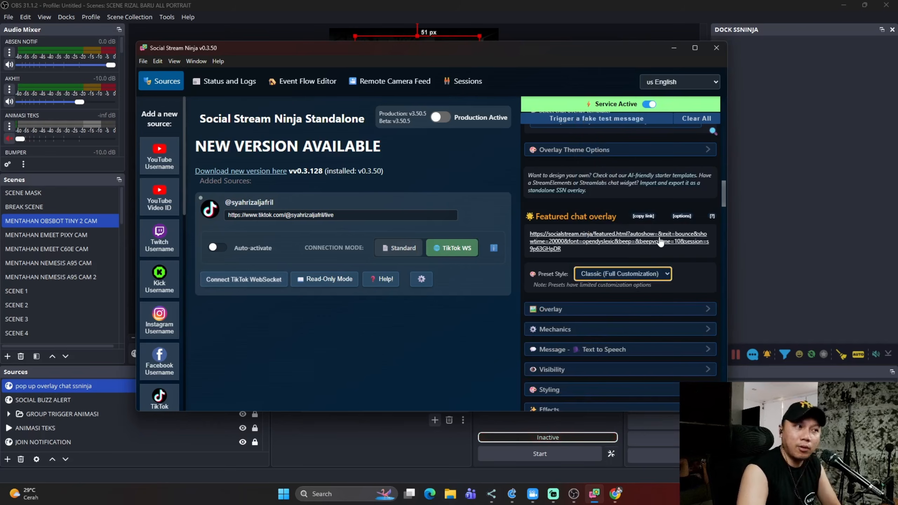
pyautogui.click(658, 274)
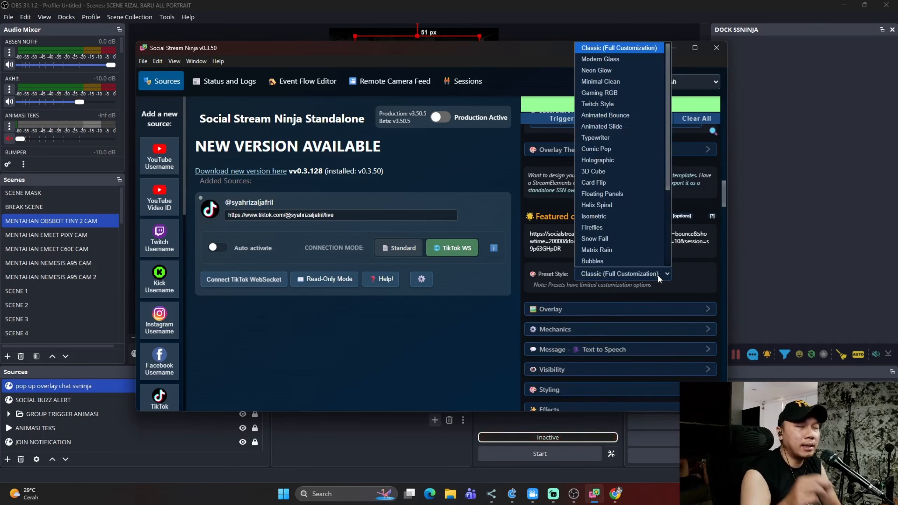
pyautogui.click(665, 274)
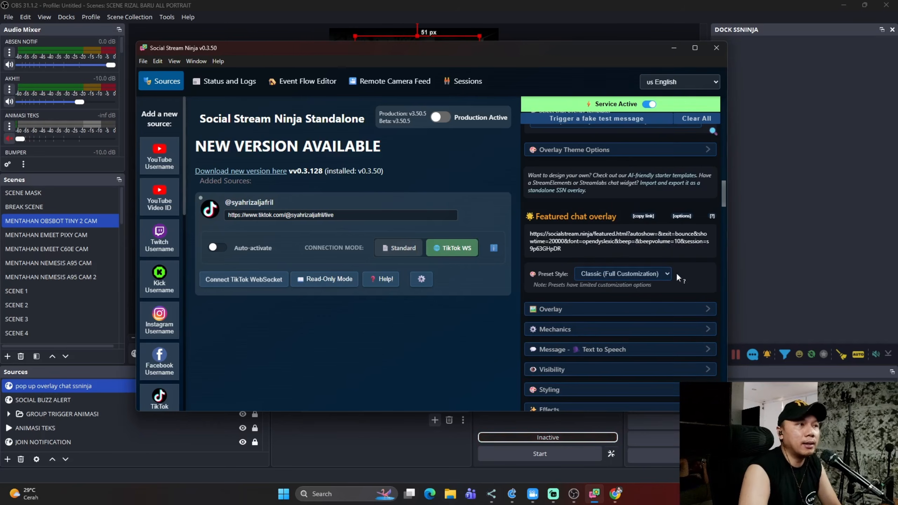
# Step: Copy the featured chat overlay's link
pyautogui.rightClick(650, 239)
pyautogui.rightClick(615, 241)
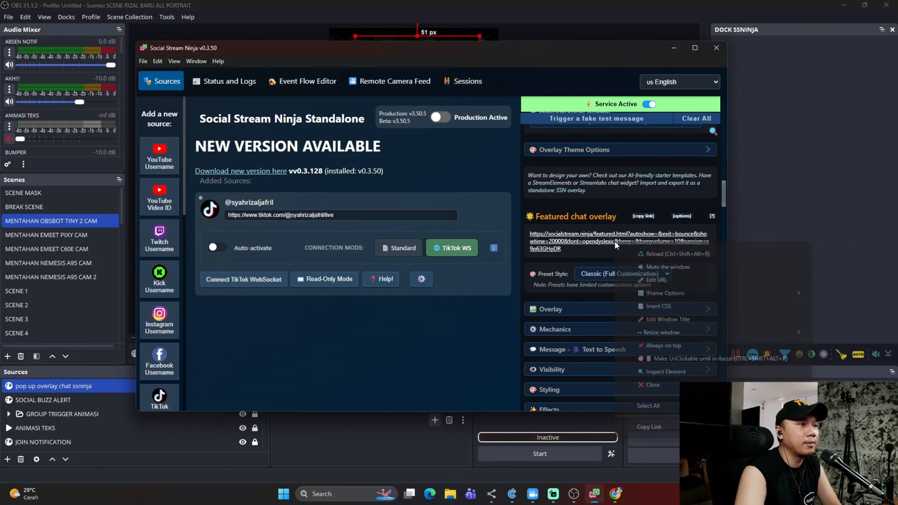
pyautogui.click(670, 427)
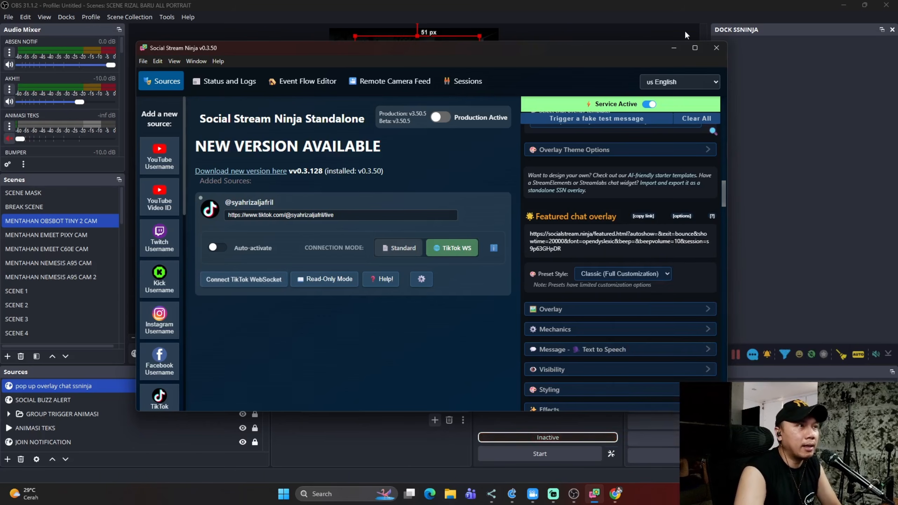
# Step: Switch to OBS and replace the URL of the pop up overlay chat ssninja source with the copied featured chat link
pyautogui.click(674, 48)
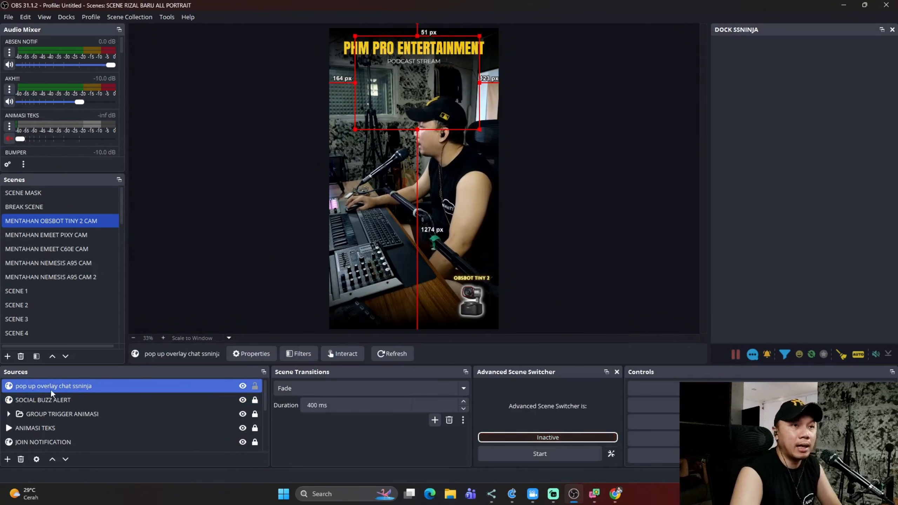
pyautogui.doubleClick(96, 386)
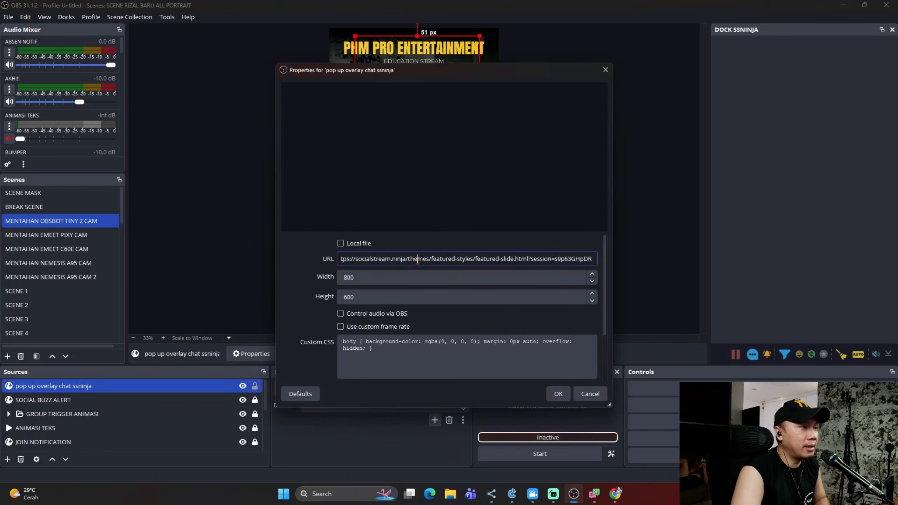
pyautogui.hotkey('ctrl', 'a')
pyautogui.press('BackSpace')
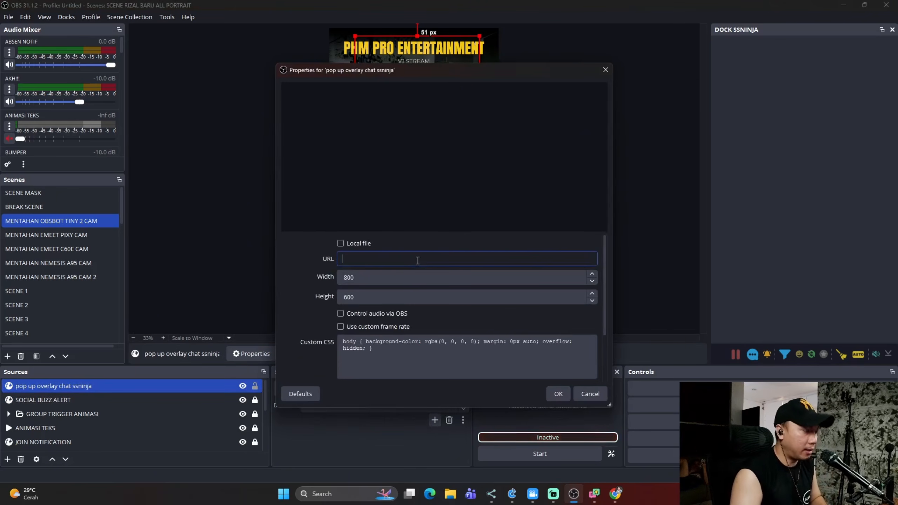
pyautogui.hotkey('ctrl', 'v')
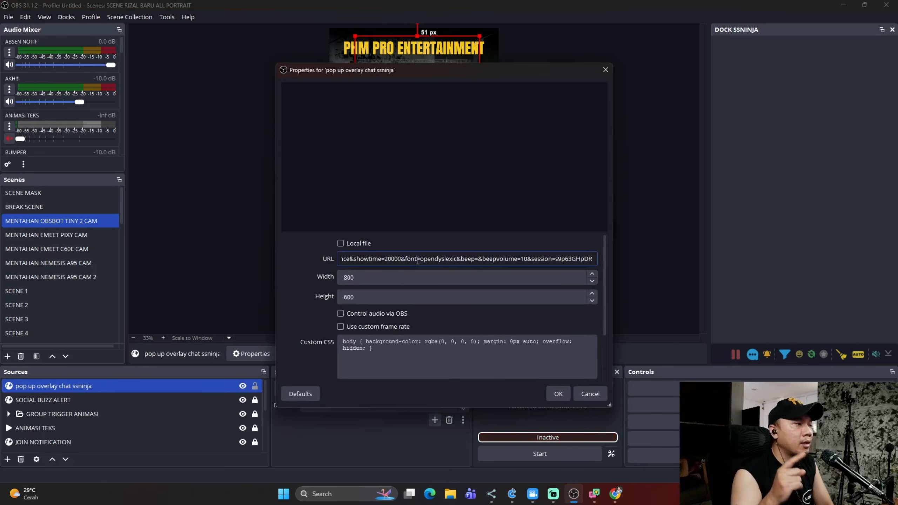
pyautogui.click(563, 397)
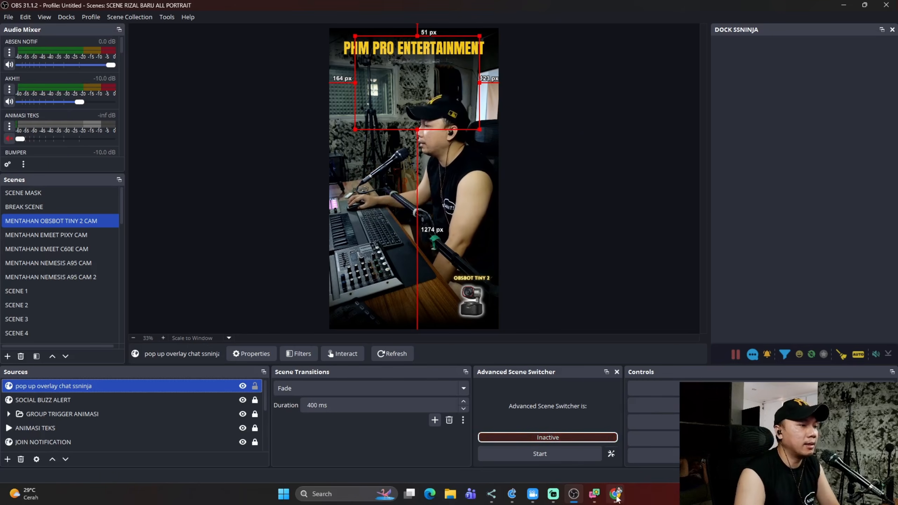
# Step: Trigger a fake test message in Social Stream Ninja, move its window aside and raise the overlay source to about 1489 px above the canvas's lower edge
pyautogui.click(617, 444)
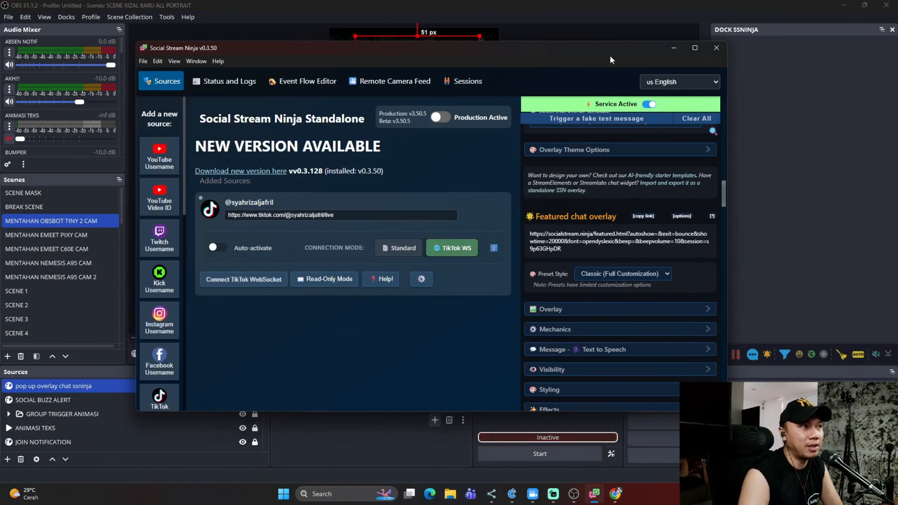
pyautogui.moveTo(613, 51); pyautogui.dragTo(0, 186)
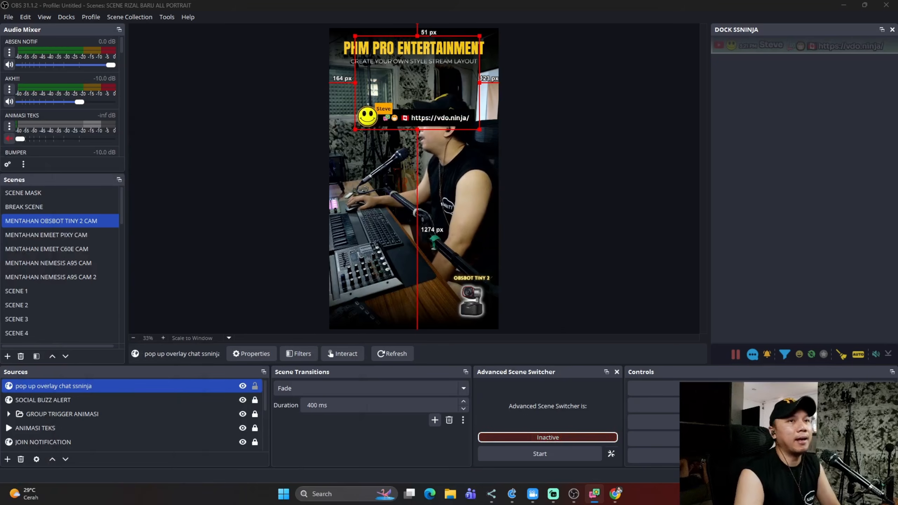
pyautogui.moveTo(434, 112); pyautogui.dragTo(433, 79)
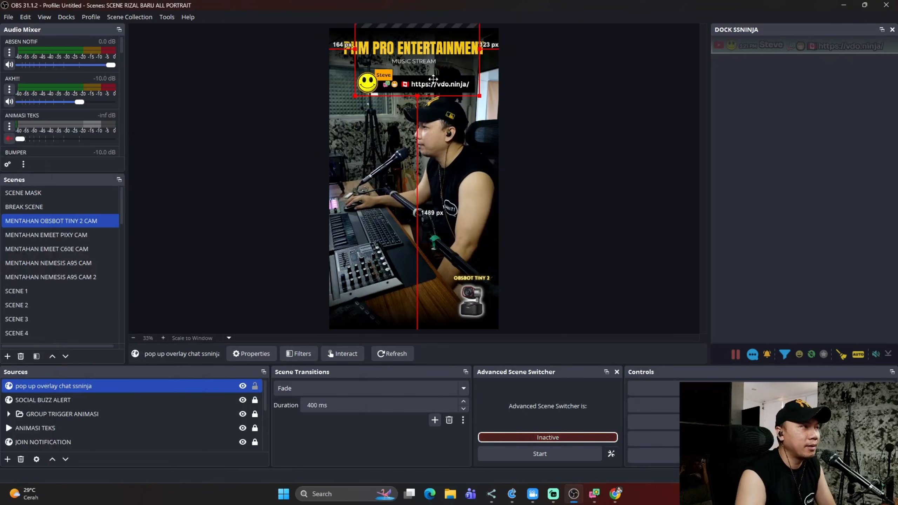